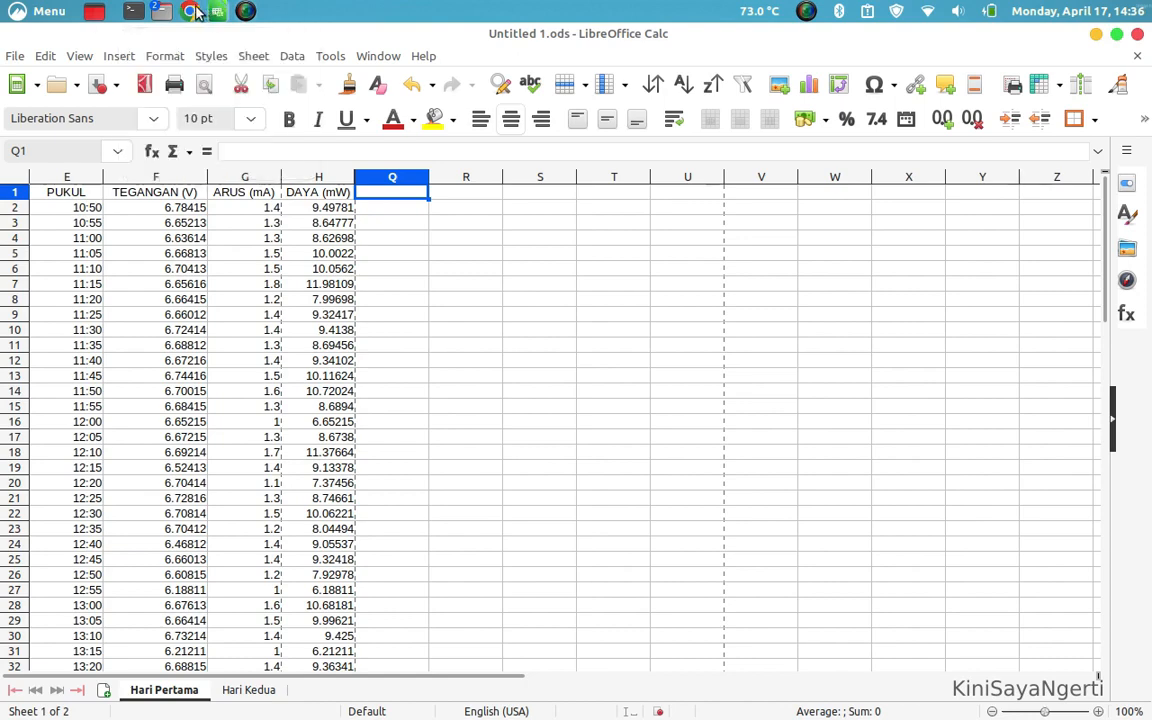
# Switch to Chrome and open the Mamikos multi-line chart example from the grafik image results
pyautogui.click(196, 10)
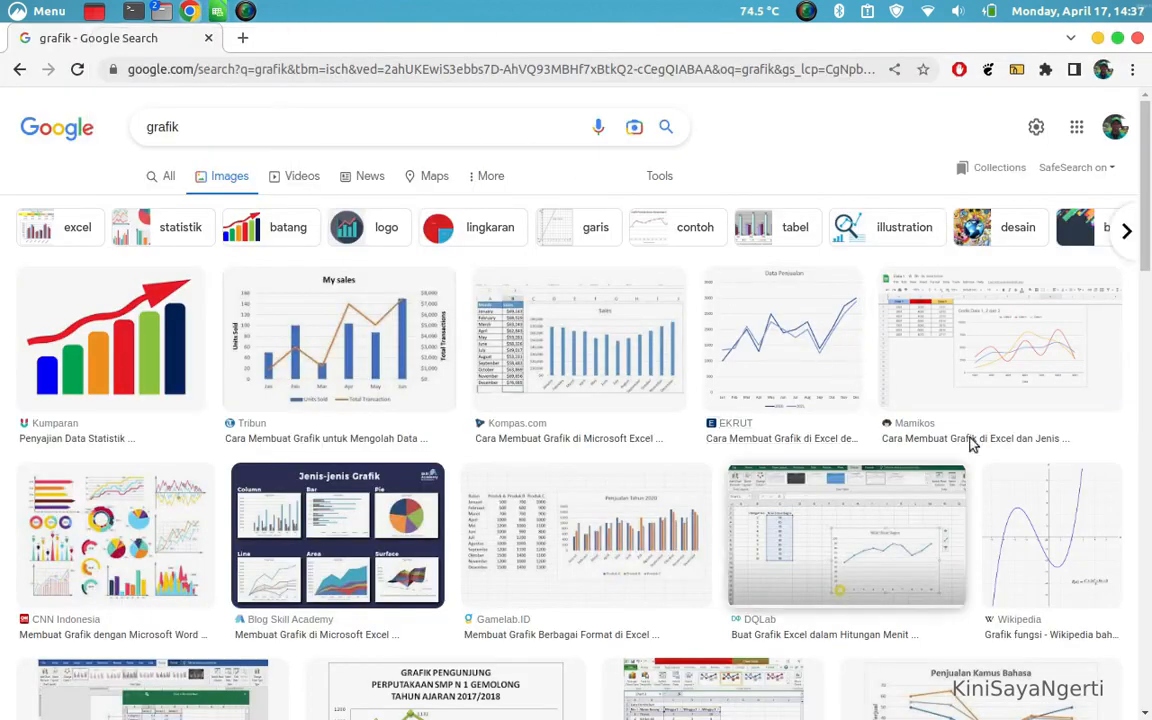
pyautogui.click(930, 336)
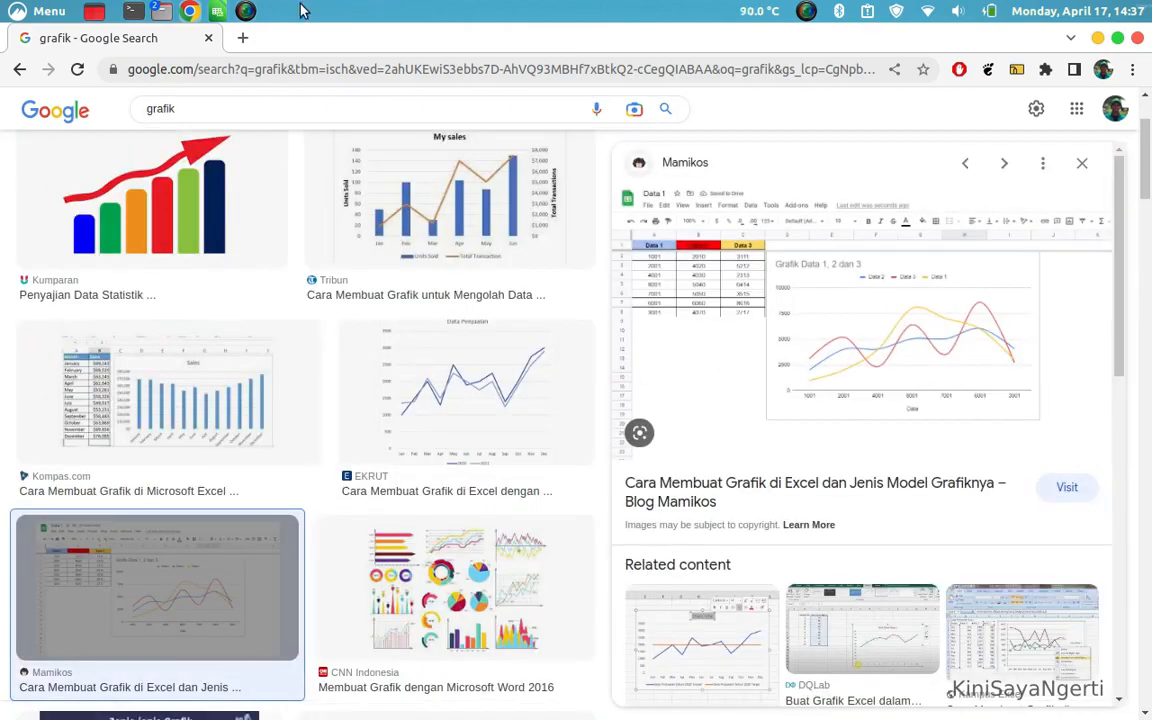
# Switch back to LibreOffice Calc and examine the PUKUL, TEGANGAN (V), ARUS (mA) and DAYA (mW) columns
pyautogui.click(218, 11)
pyautogui.click(62, 207)
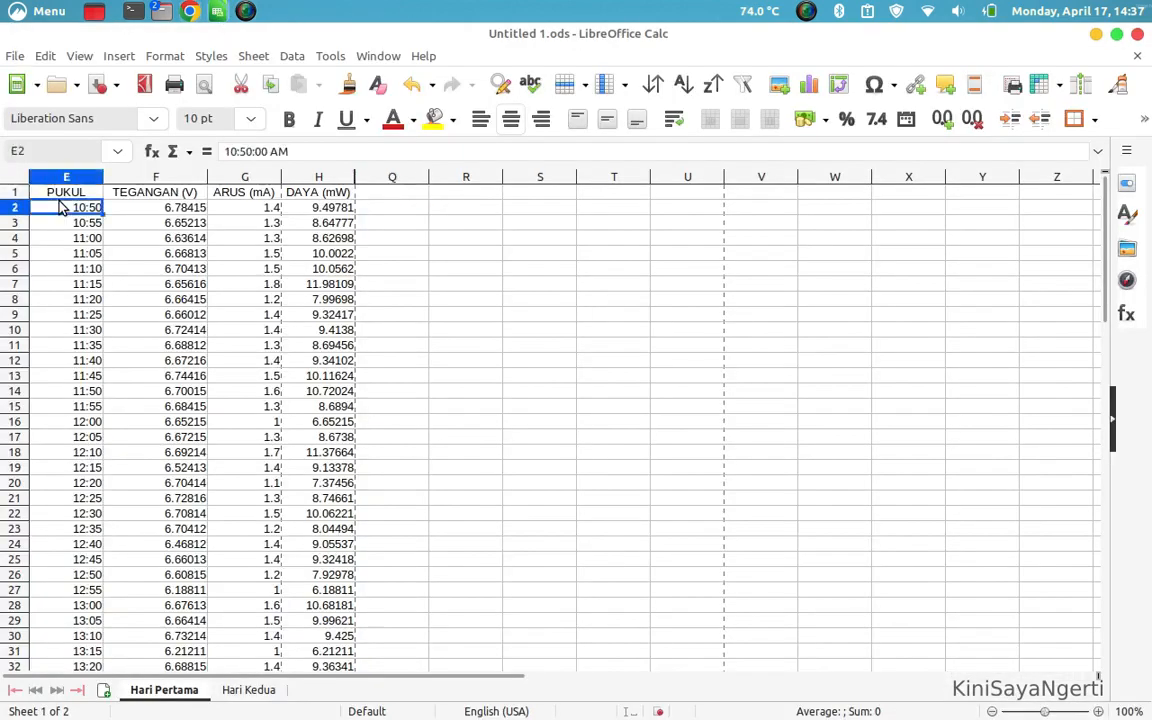
pyautogui.click(143, 210)
pyautogui.click(249, 212)
pyautogui.click(305, 212)
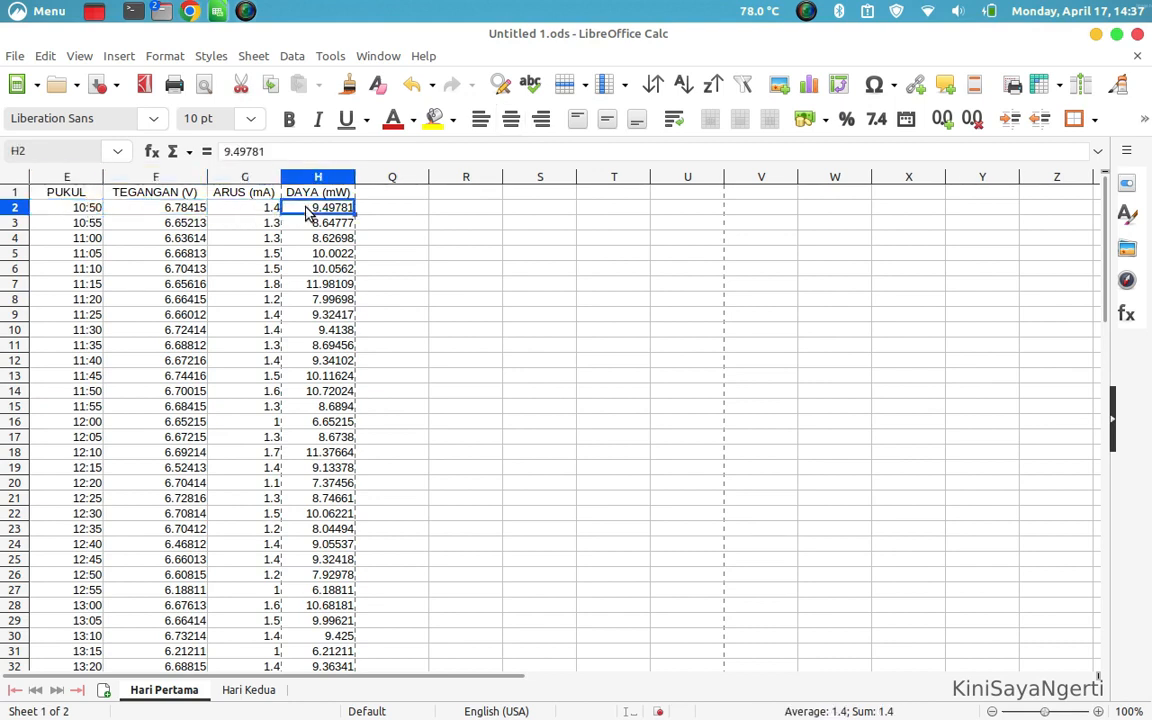
pyautogui.click(410, 283)
pyautogui.moveTo(73, 212); pyautogui.dragTo(85, 442)
pyautogui.click(85, 438)
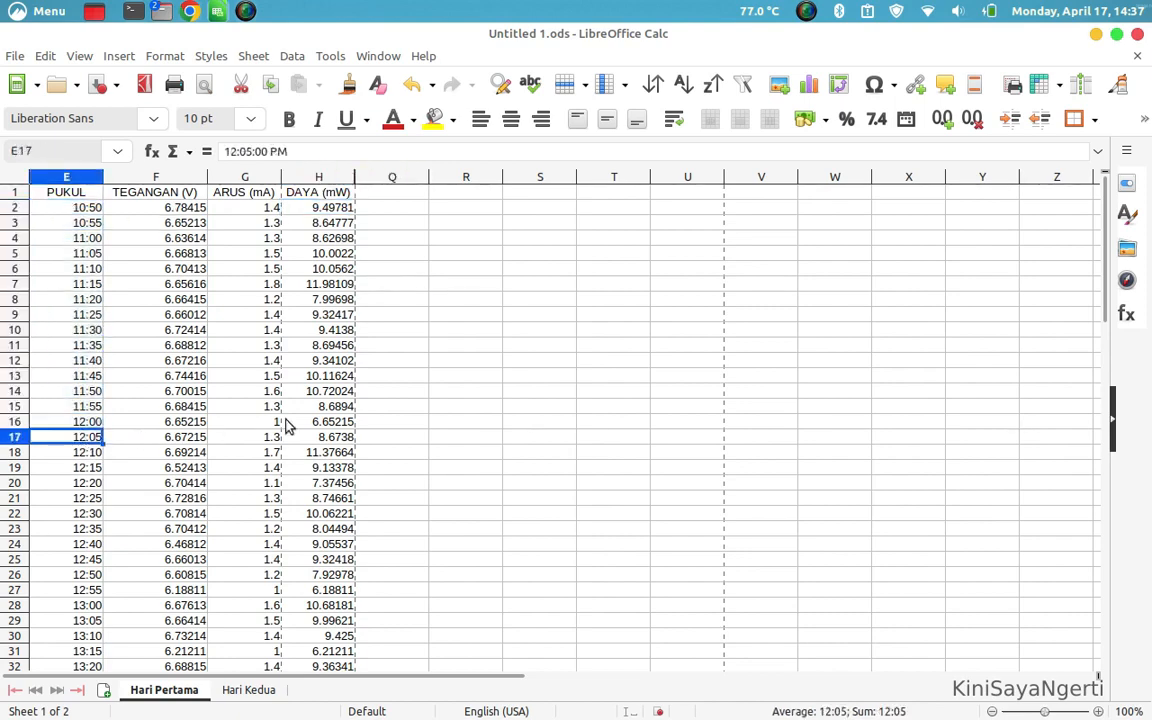
# Compare the axes and lines of the example chart in Chrome with the full data table on the Hari Pertama sheet in Calc
pyautogui.hotkey('alt', 'Tab')
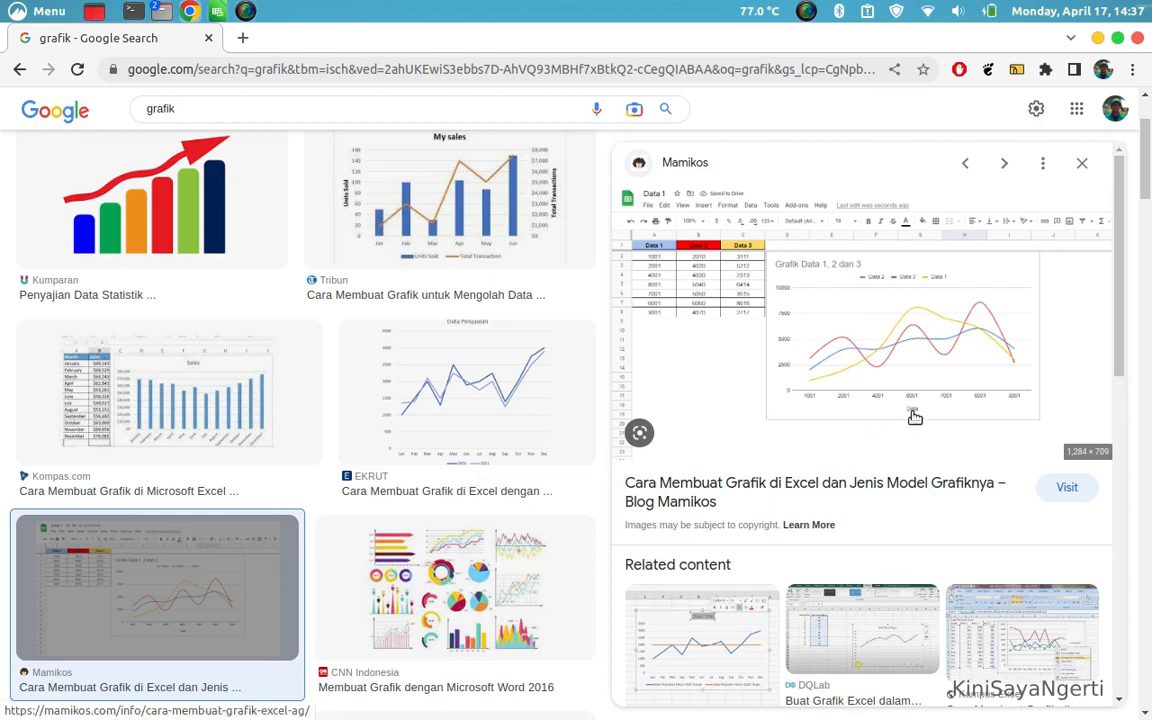
pyautogui.hotkey('alt', 'Tab')
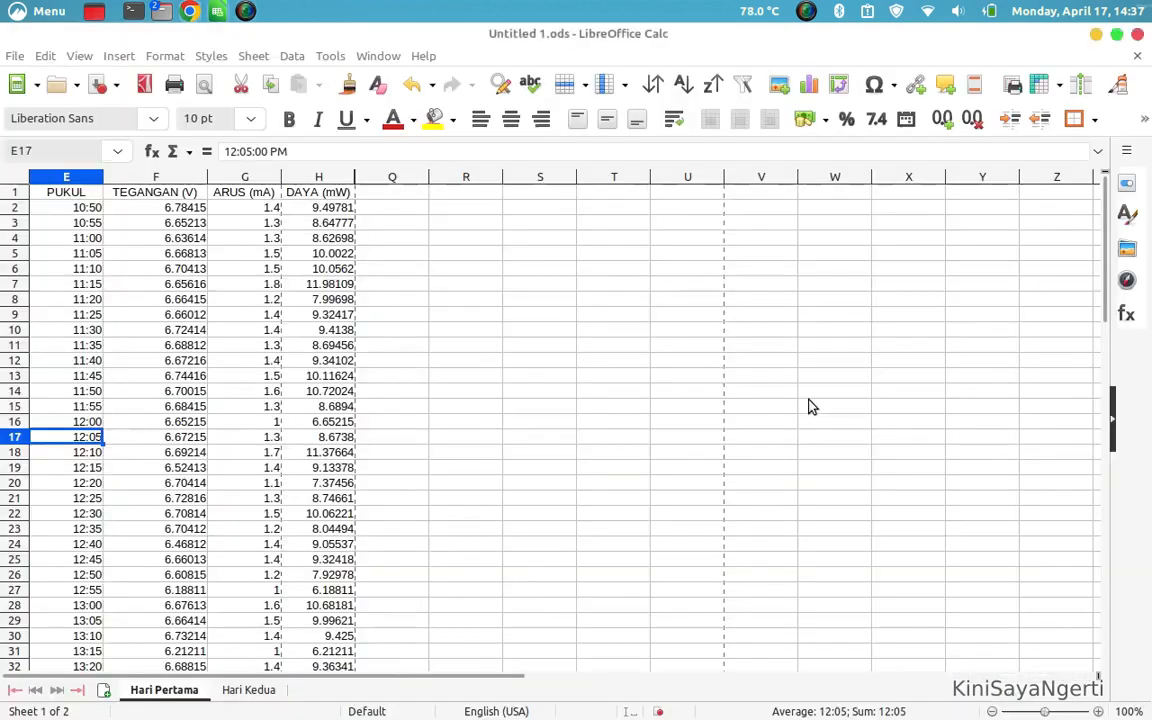
pyautogui.click(80, 210)
pyautogui.hotkey('alt', 'Tab')
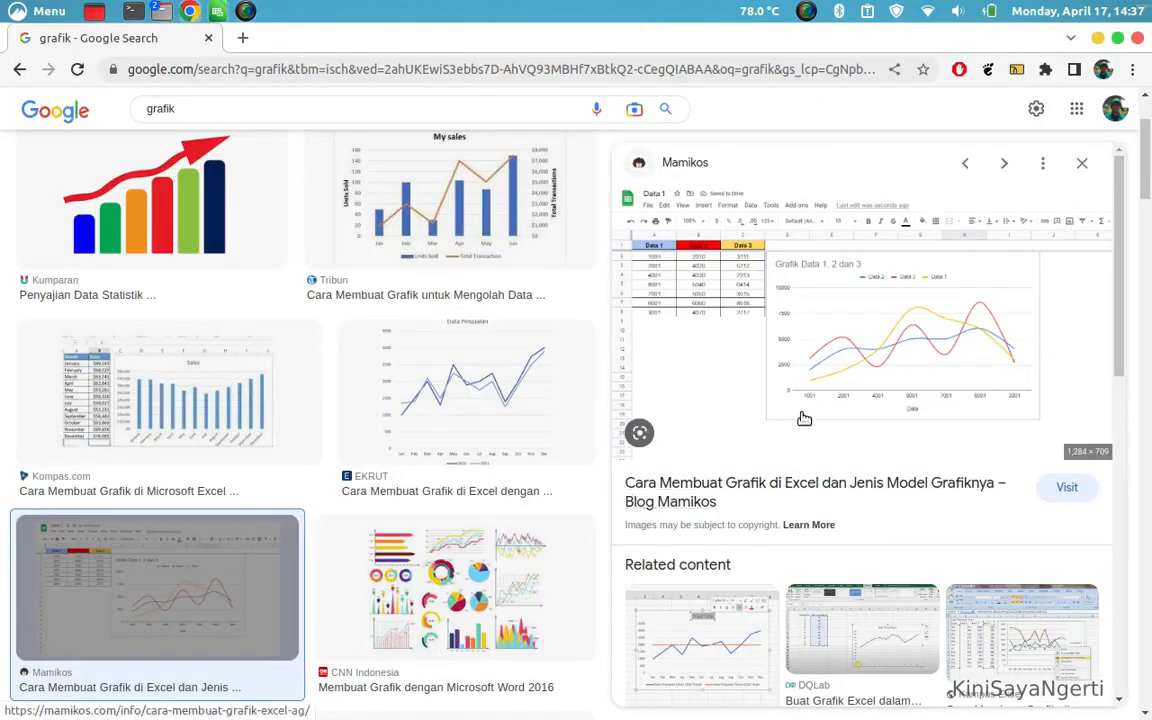
pyautogui.hotkey('alt', 'Tab')
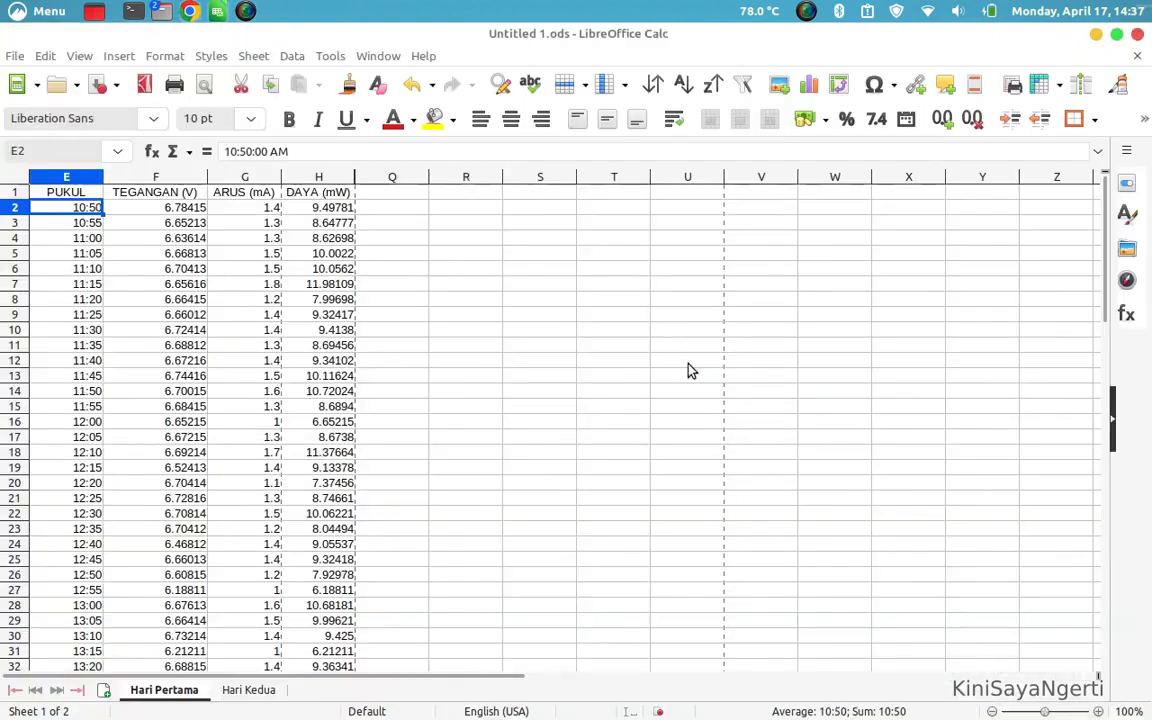
pyautogui.scroll(-14, 211, 417)
pyautogui.scroll(-7, 211, 417)
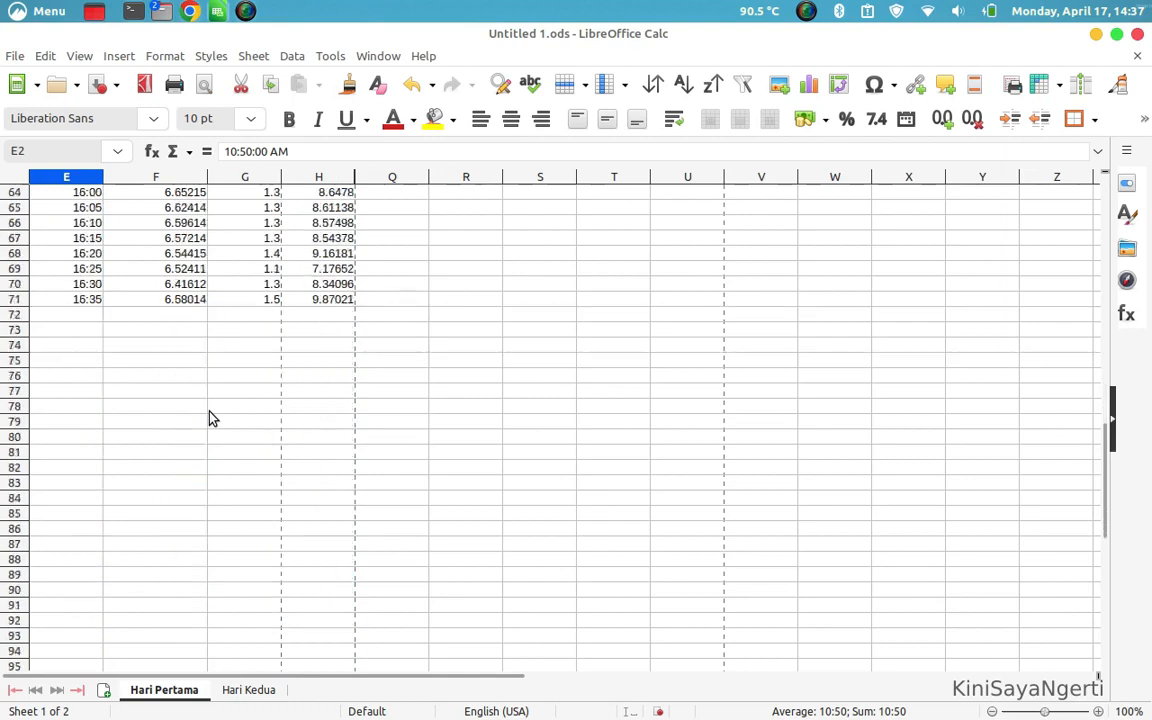
pyautogui.hotkey('alt', 'Tab')
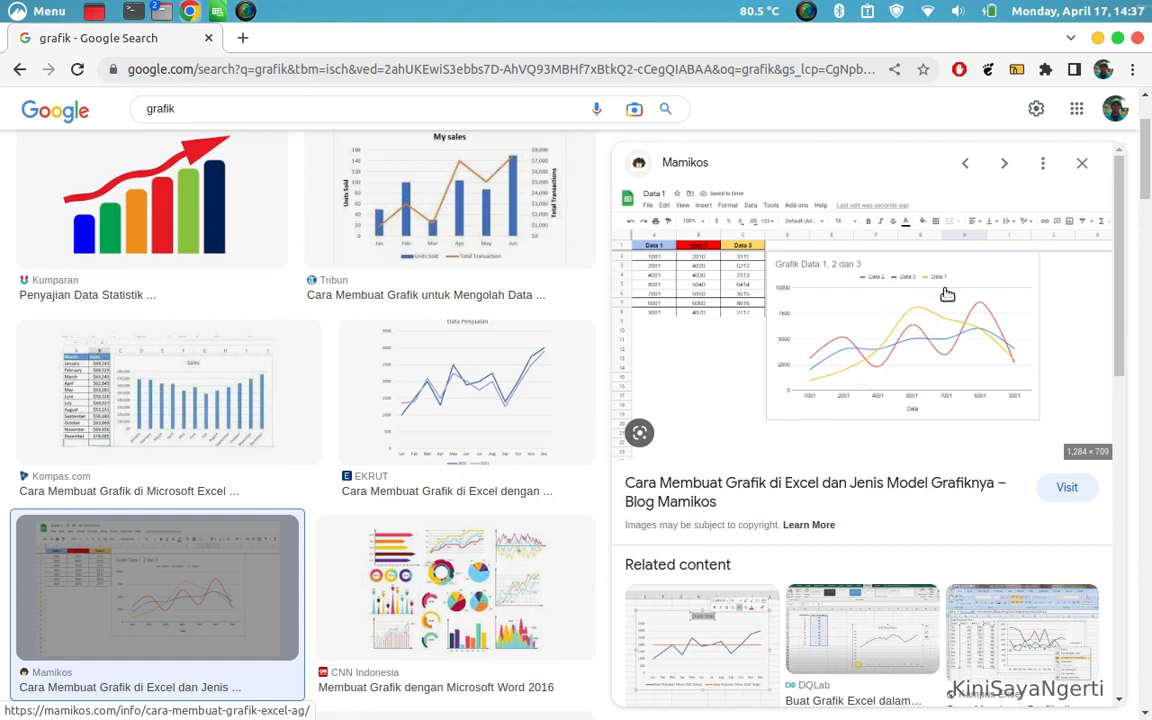
pyautogui.hotkey('alt', 'Tab')
pyautogui.scroll(3, 218, 205)
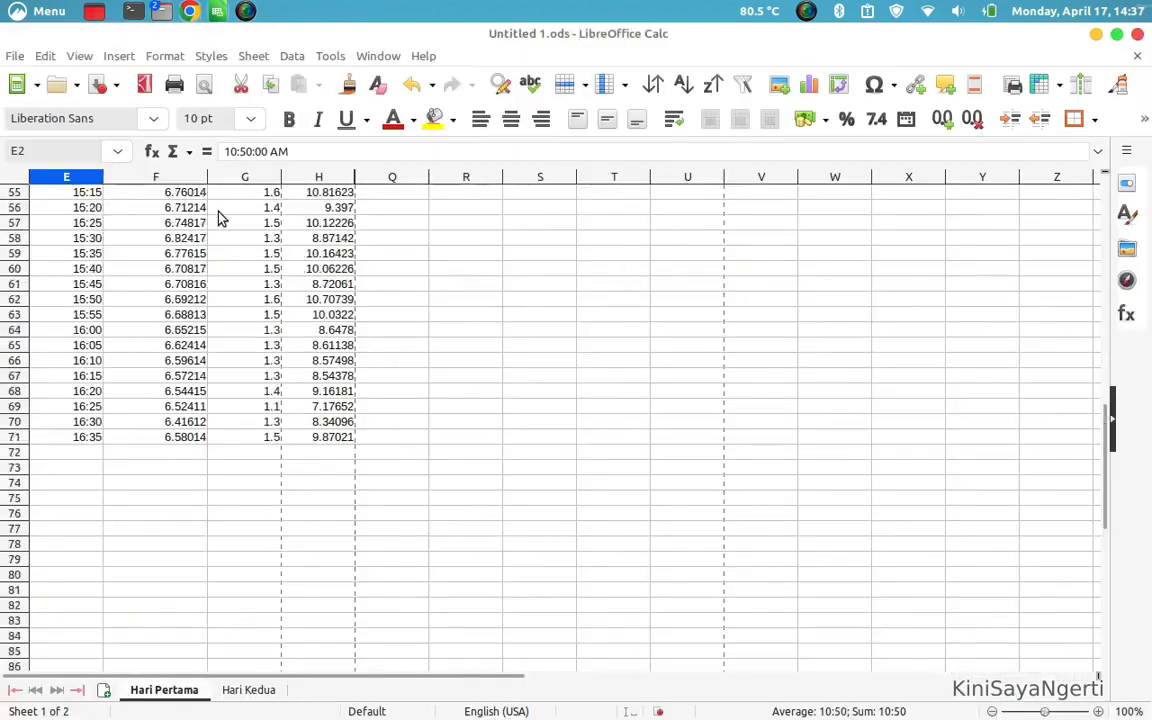
pyautogui.scroll(18, 222, 218)
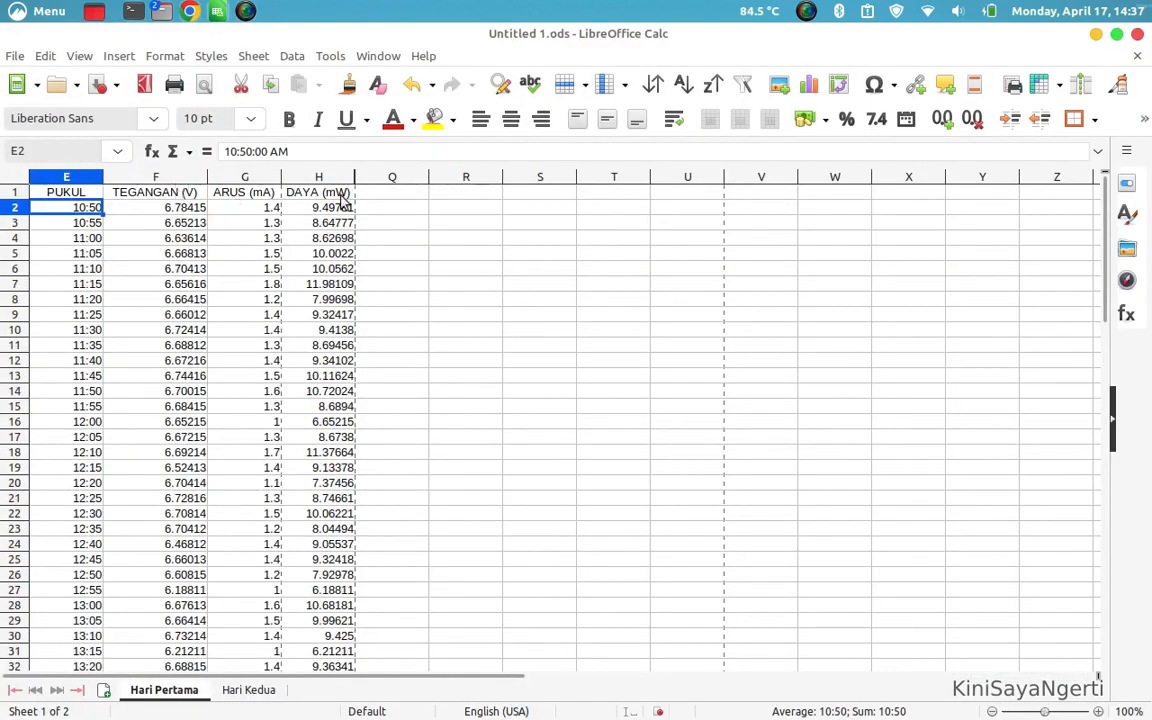
# Start a new chart from empty cell R6 and choose the XY (Scatter) type with the Lines Only subtype
pyautogui.click(436, 268)
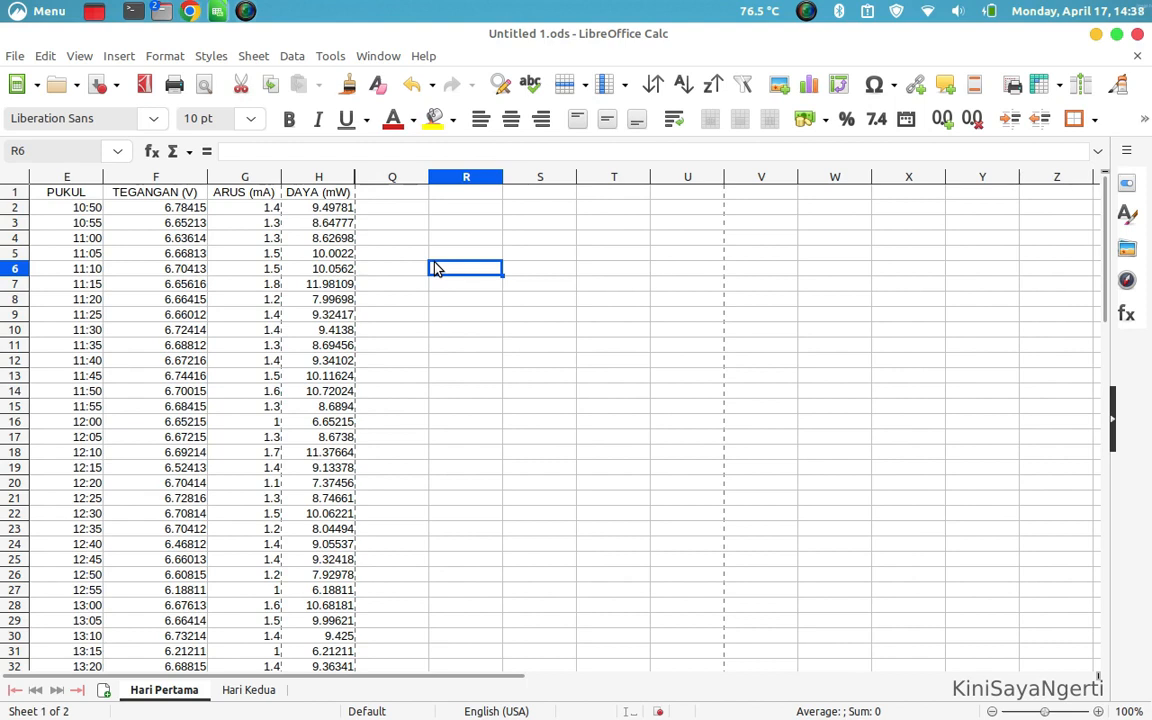
pyautogui.click(118, 56)
pyautogui.click(177, 107)
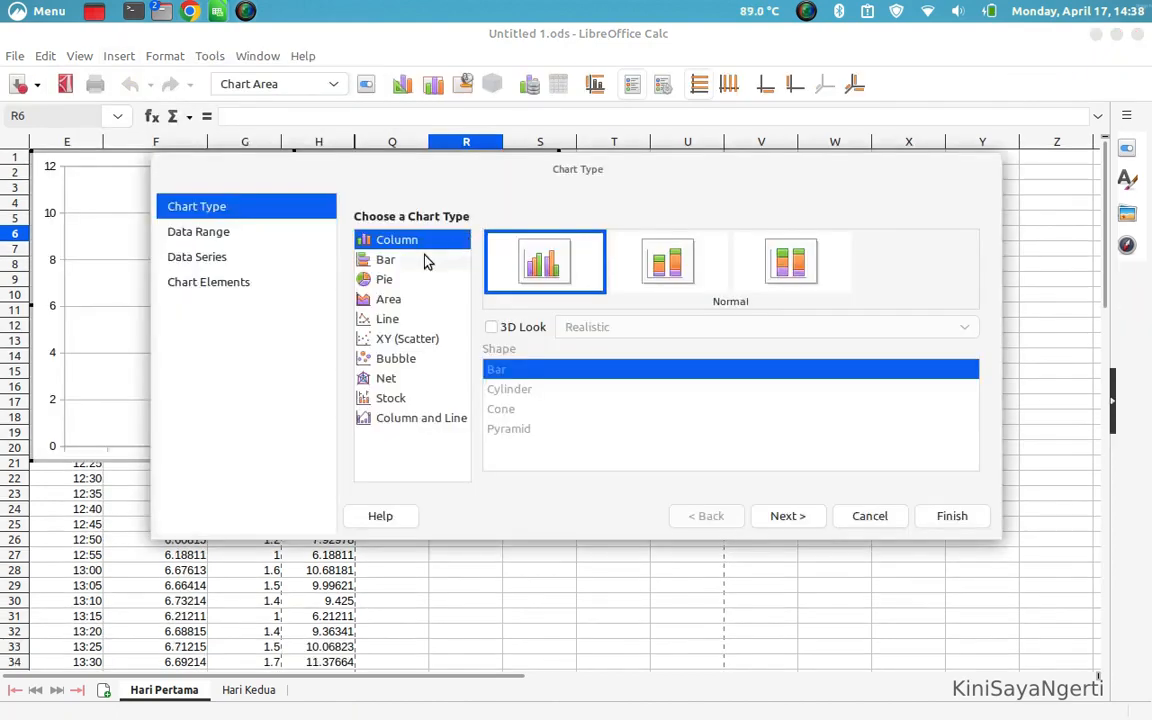
pyautogui.click(425, 343)
pyautogui.click(417, 320)
pyautogui.click(422, 340)
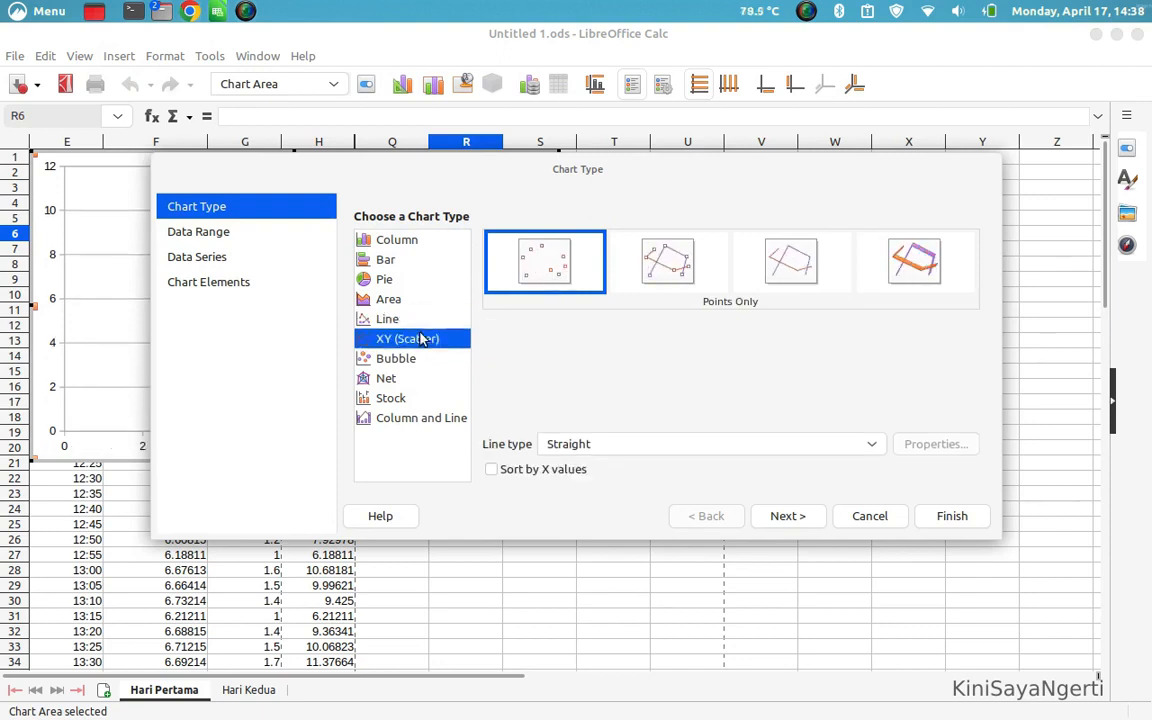
pyautogui.click(787, 270)
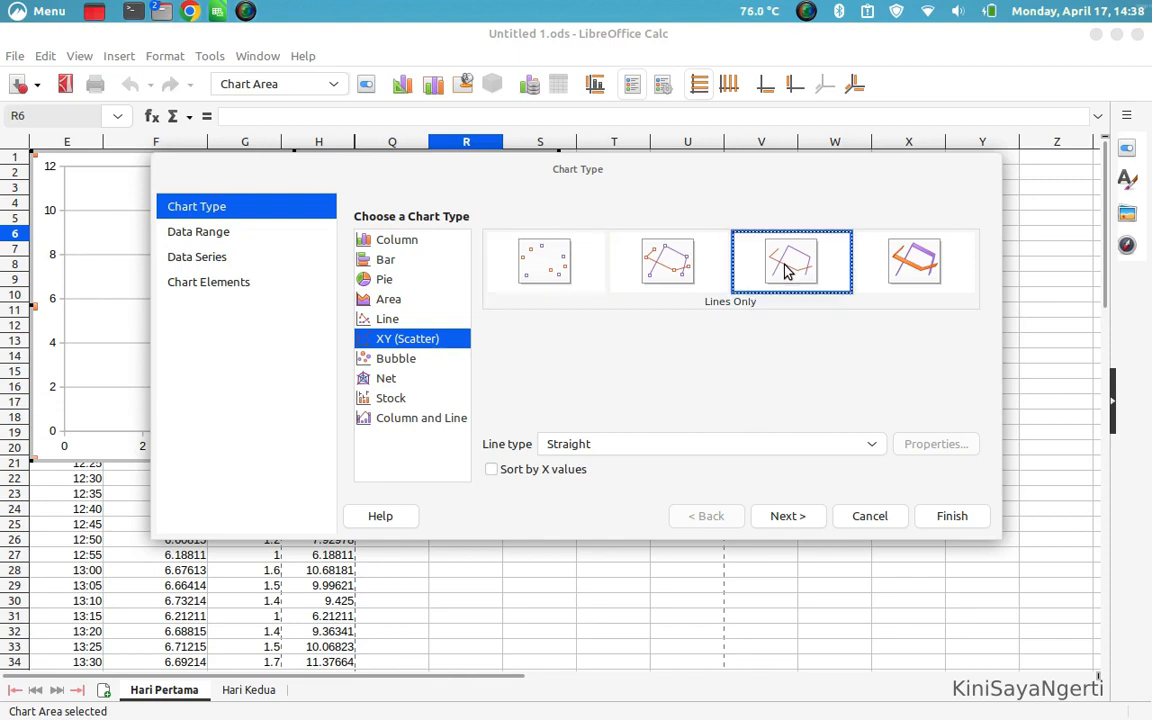
# Finish the chart without assigning any data and move it beside the DAYA (mW) column
pyautogui.click(812, 516)
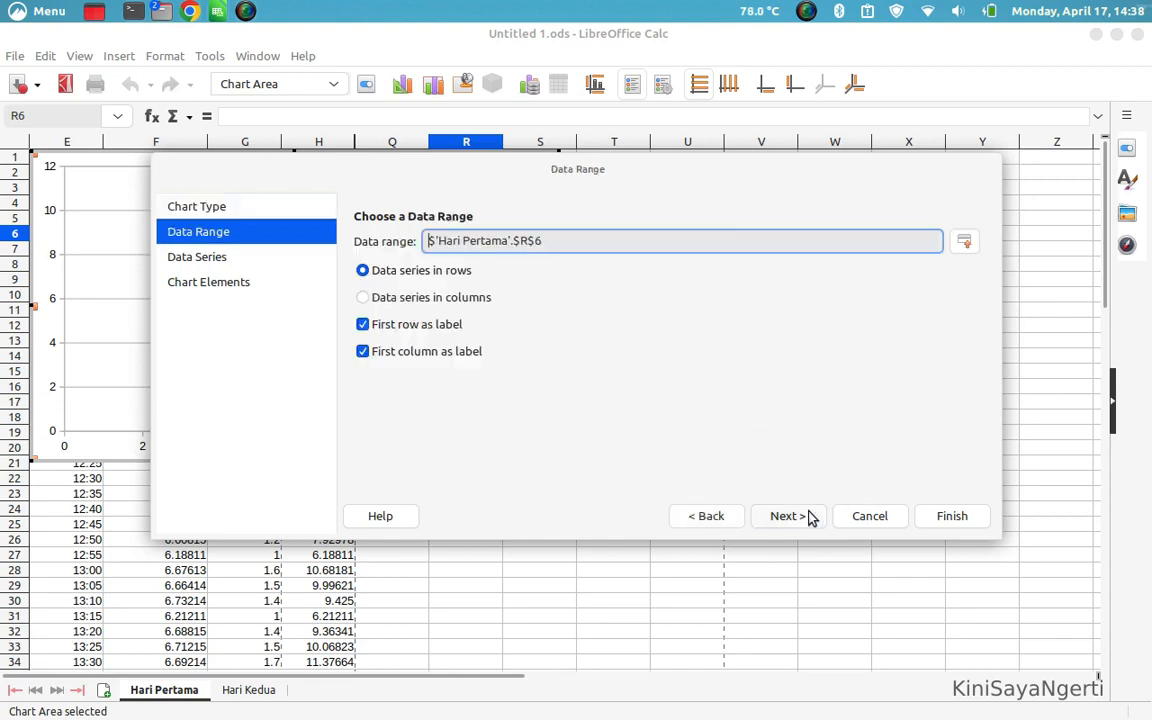
pyautogui.click(812, 516)
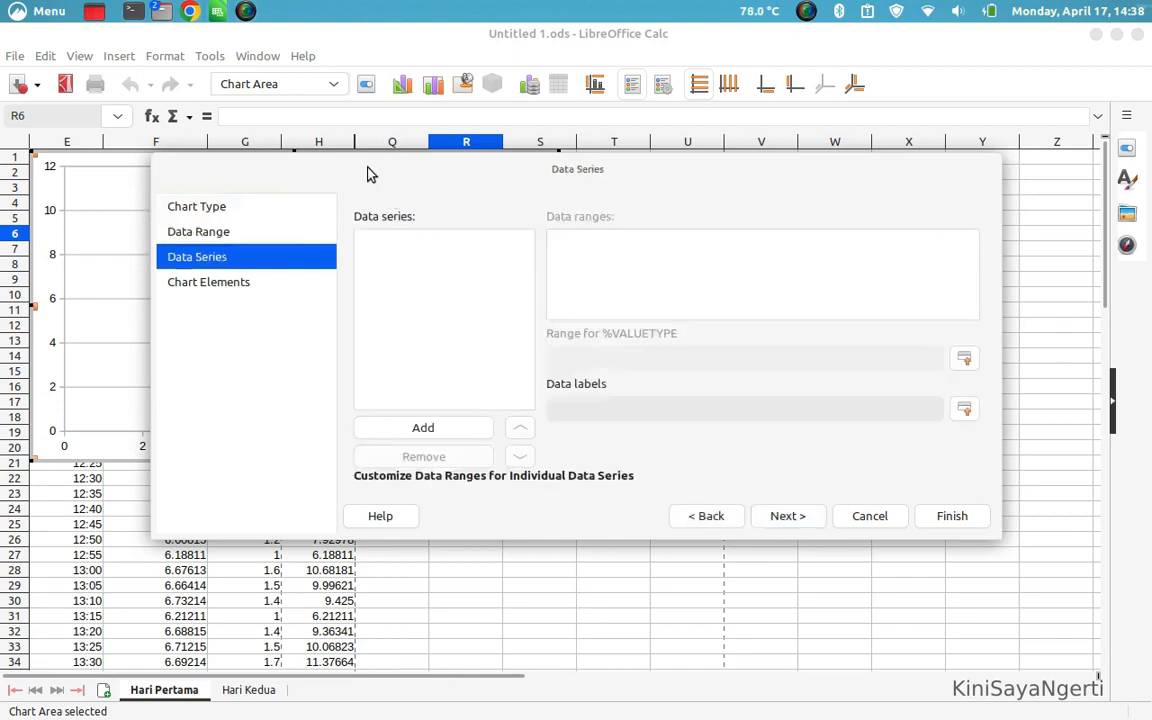
pyautogui.click(952, 516)
pyautogui.click(834, 307)
pyautogui.moveTo(549, 277); pyautogui.dragTo(887, 322)
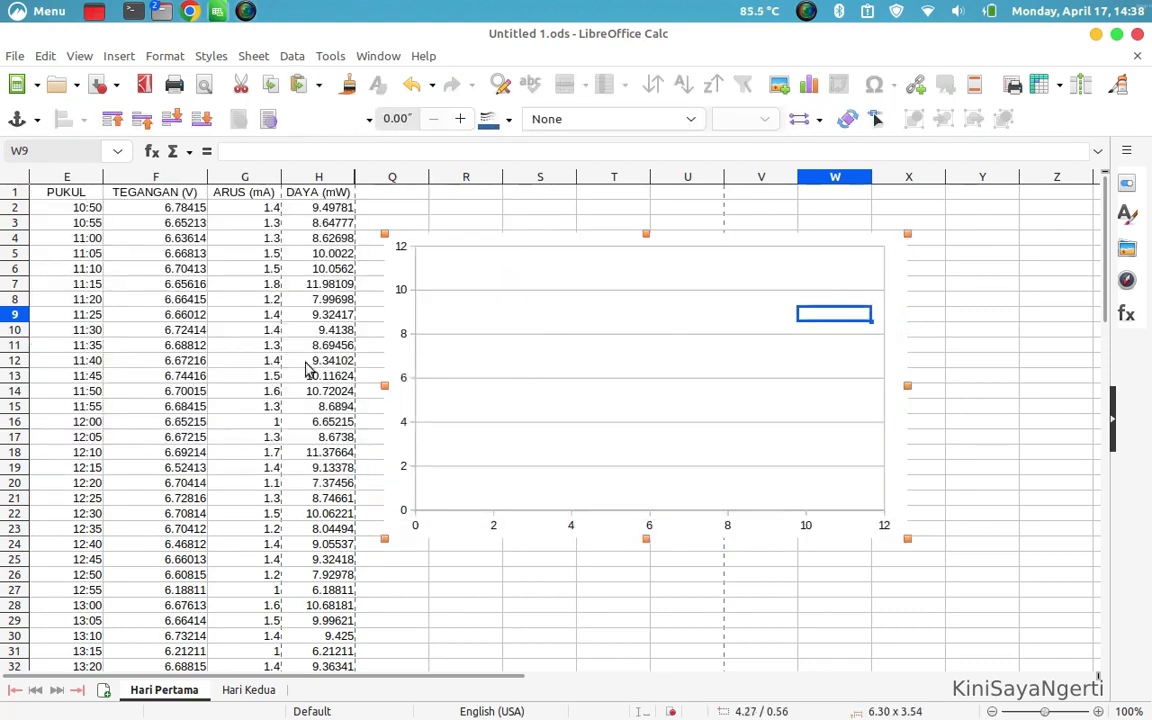
# Add a data series to the chart's data ranges and take its name from the TEGANGAN (V) header in F1
pyautogui.doubleClick(594, 530)
pyautogui.rightClick(609, 504)
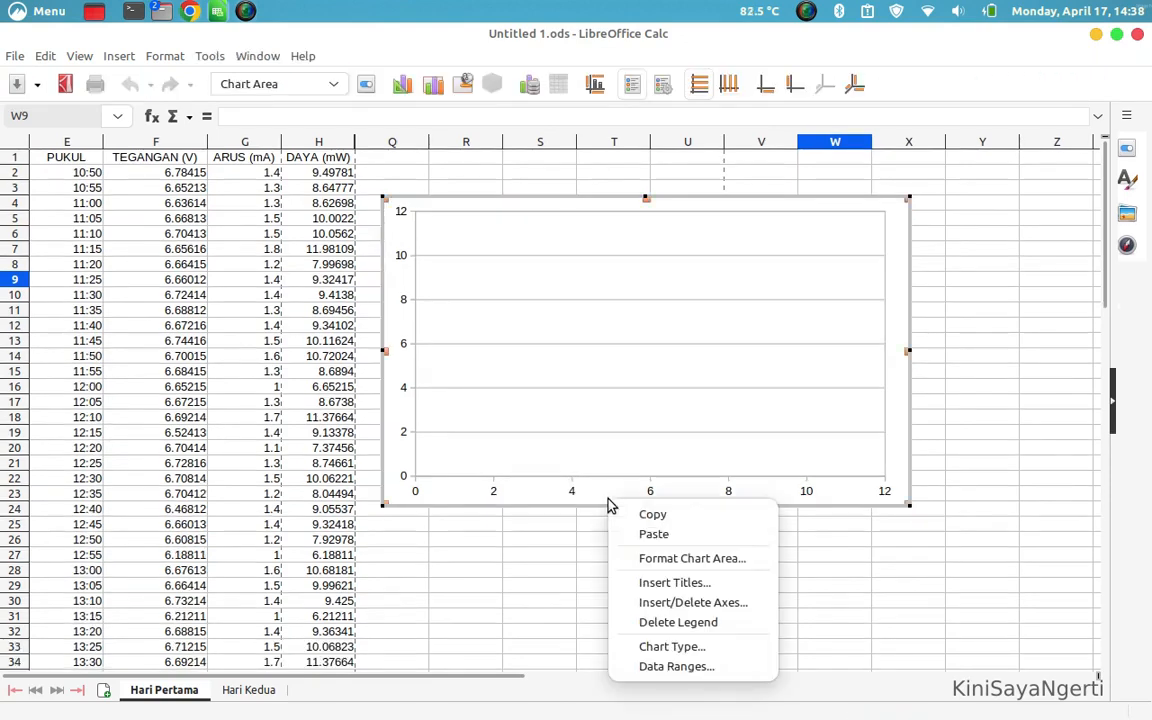
pyautogui.click(672, 665)
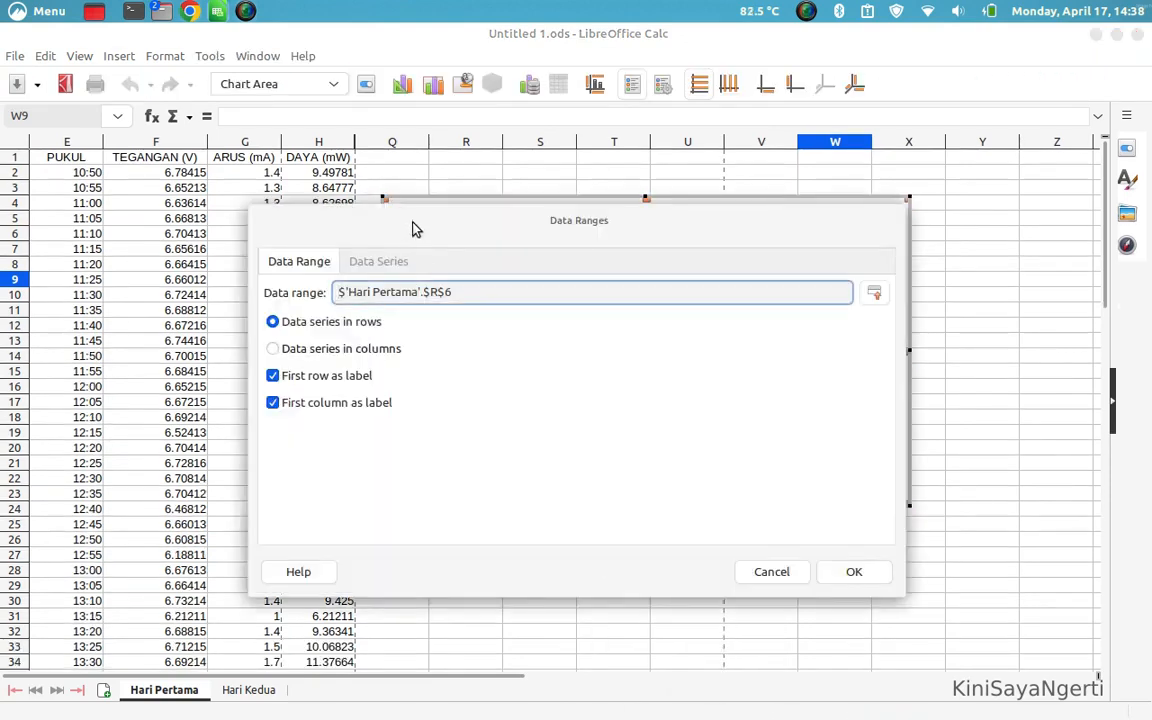
pyautogui.moveTo(415, 229); pyautogui.dragTo(571, 218)
pyautogui.click(536, 252)
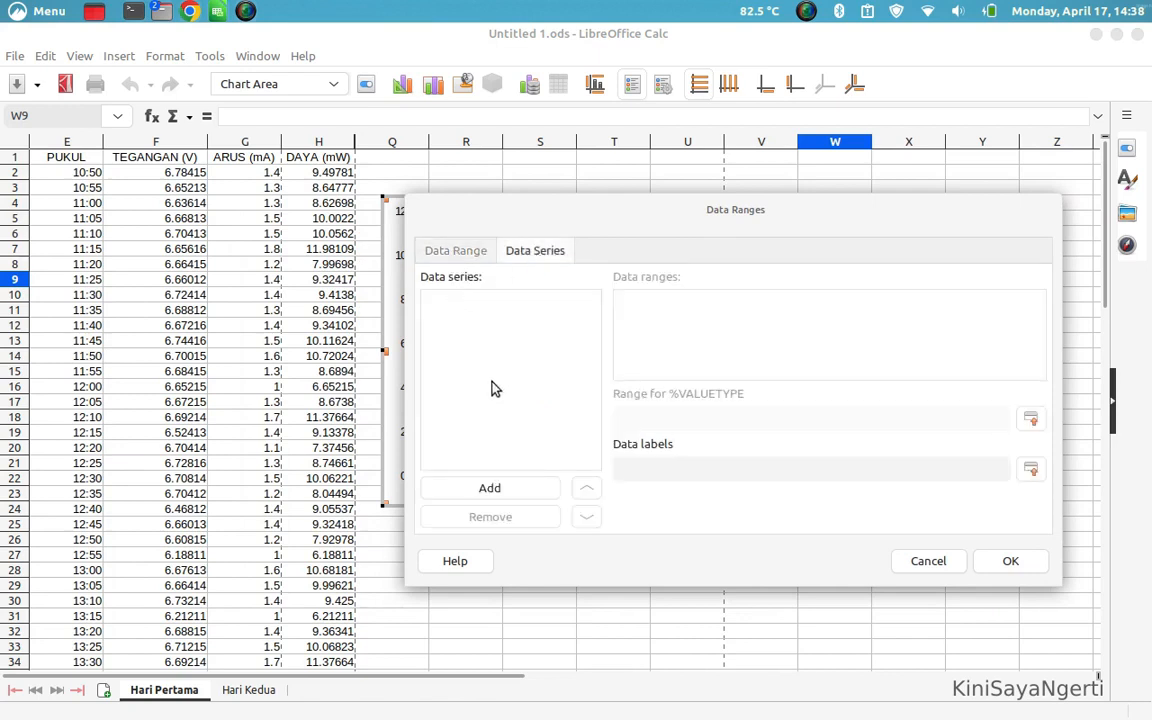
pyautogui.click(451, 304)
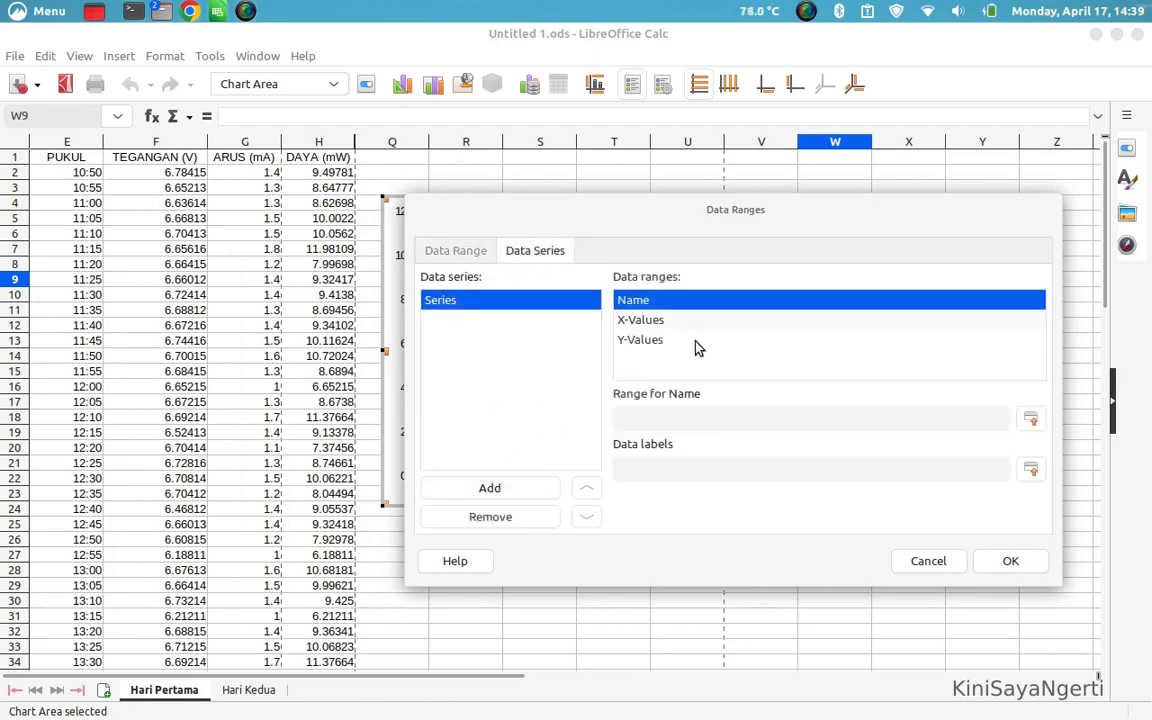
pyautogui.click(1030, 420)
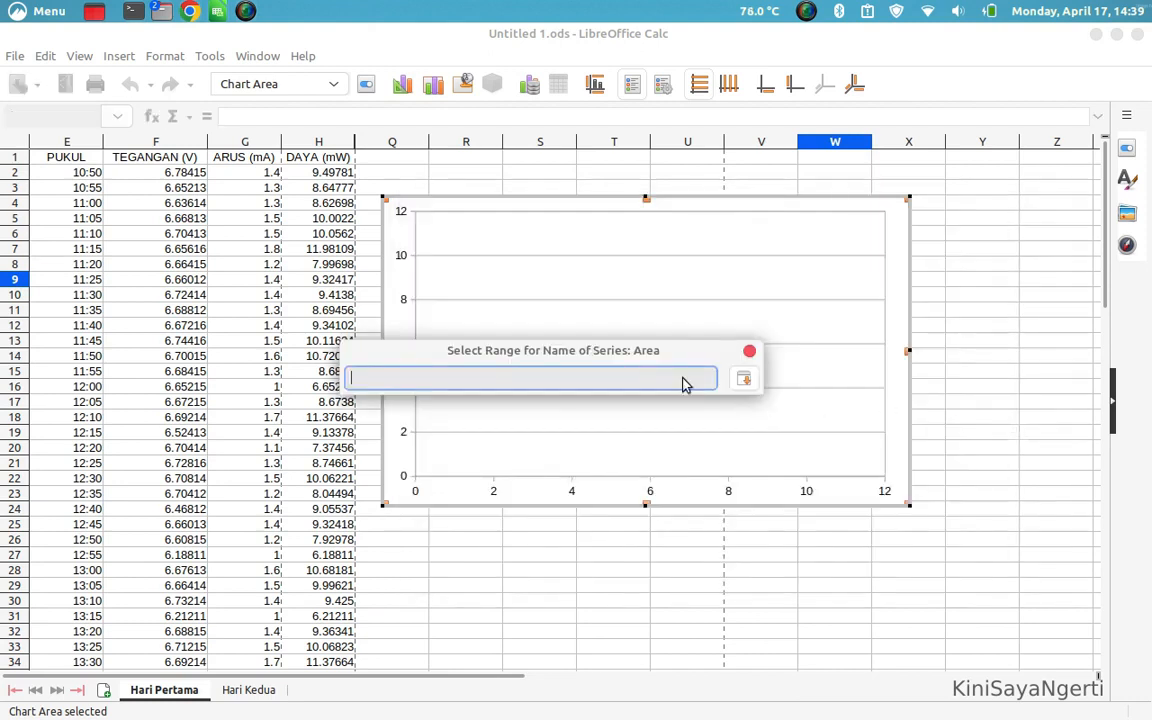
pyautogui.click(176, 164)
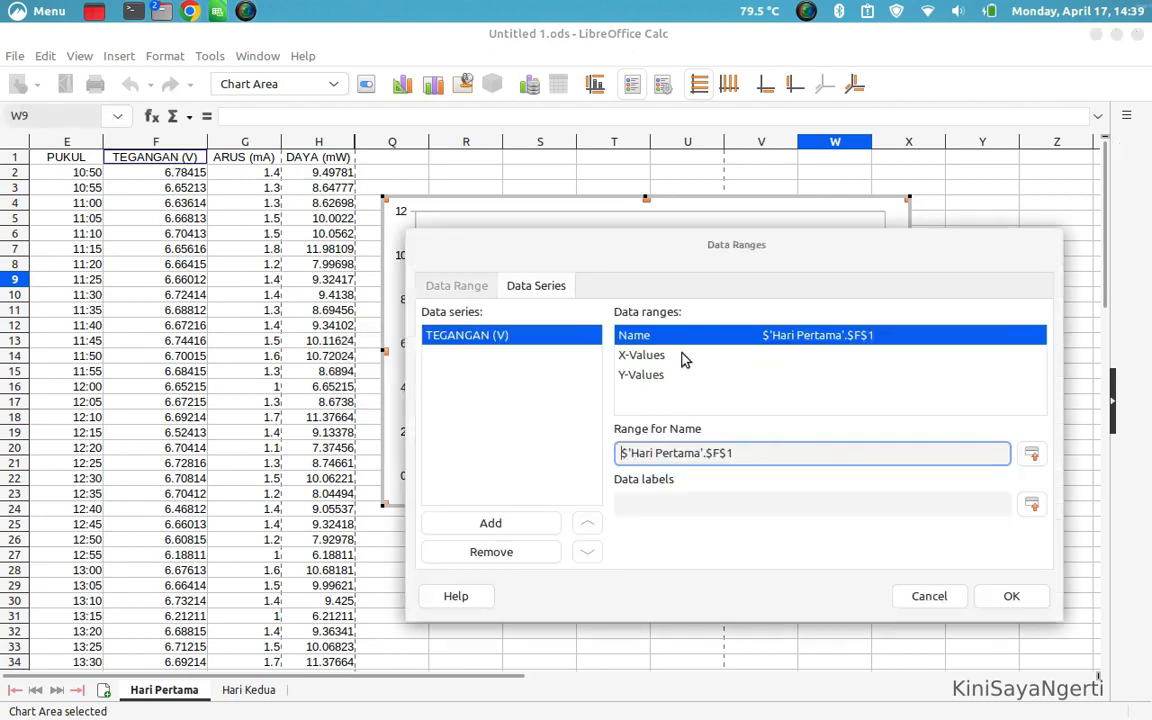
# Set the X-Values of the TEGANGAN (V) series to the PUKUL times in E2:E71
pyautogui.click(643, 357)
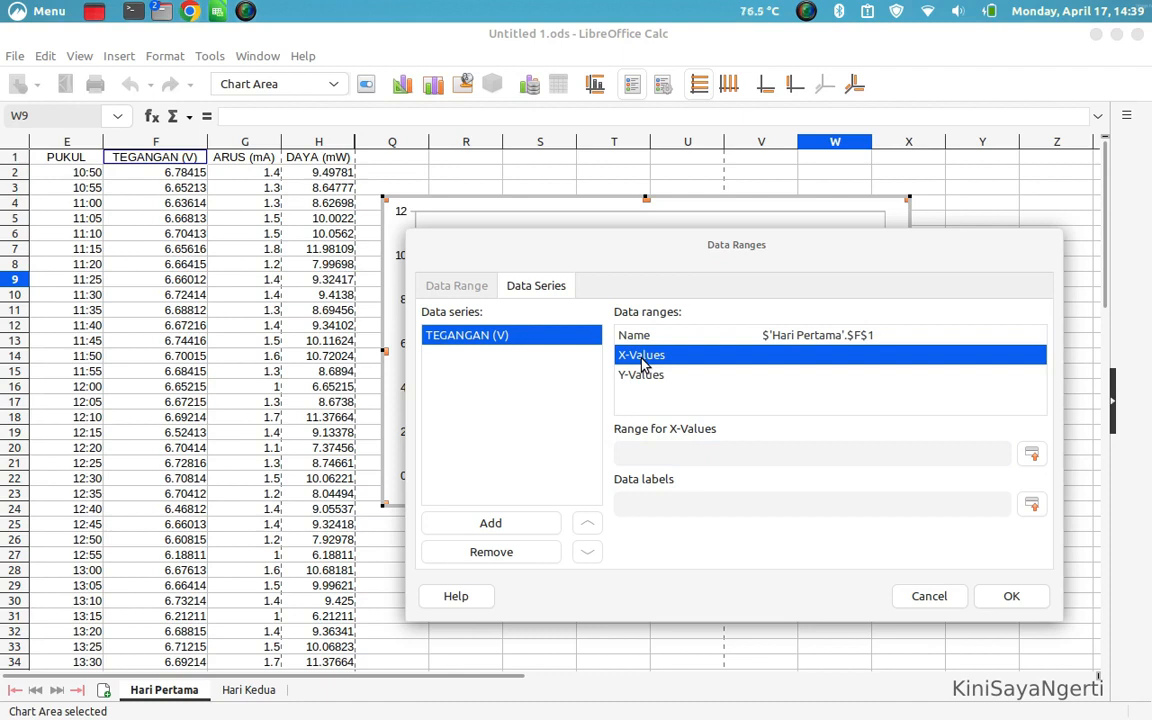
pyautogui.click(1032, 455)
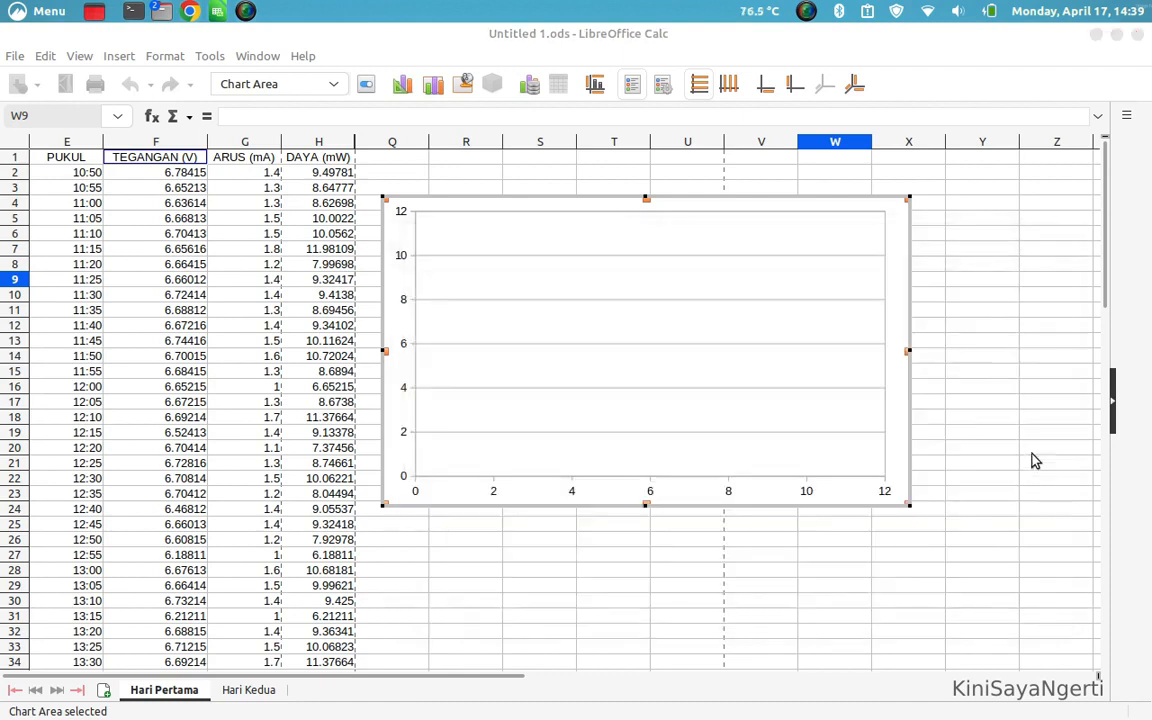
pyautogui.moveTo(86, 175); pyautogui.dragTo(85, 577)
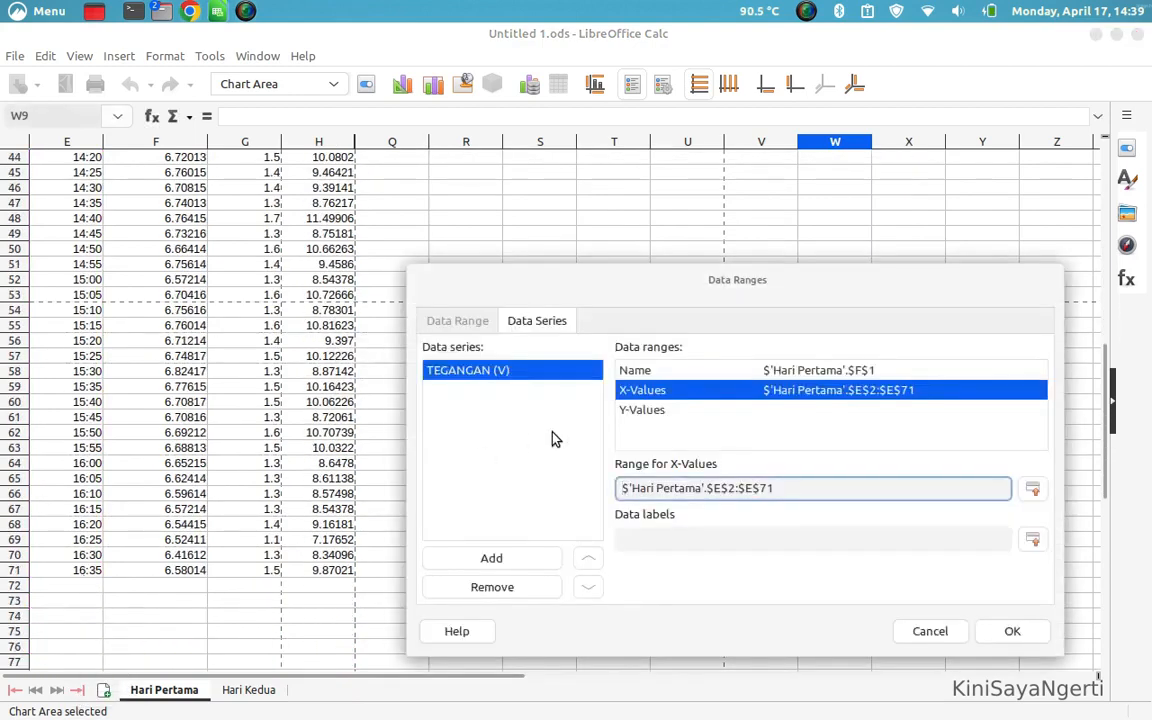
# Set the Y-Values of the TEGANGAN (V) series to F2:F71, apply the data ranges and leave chart editing
pyautogui.click(645, 414)
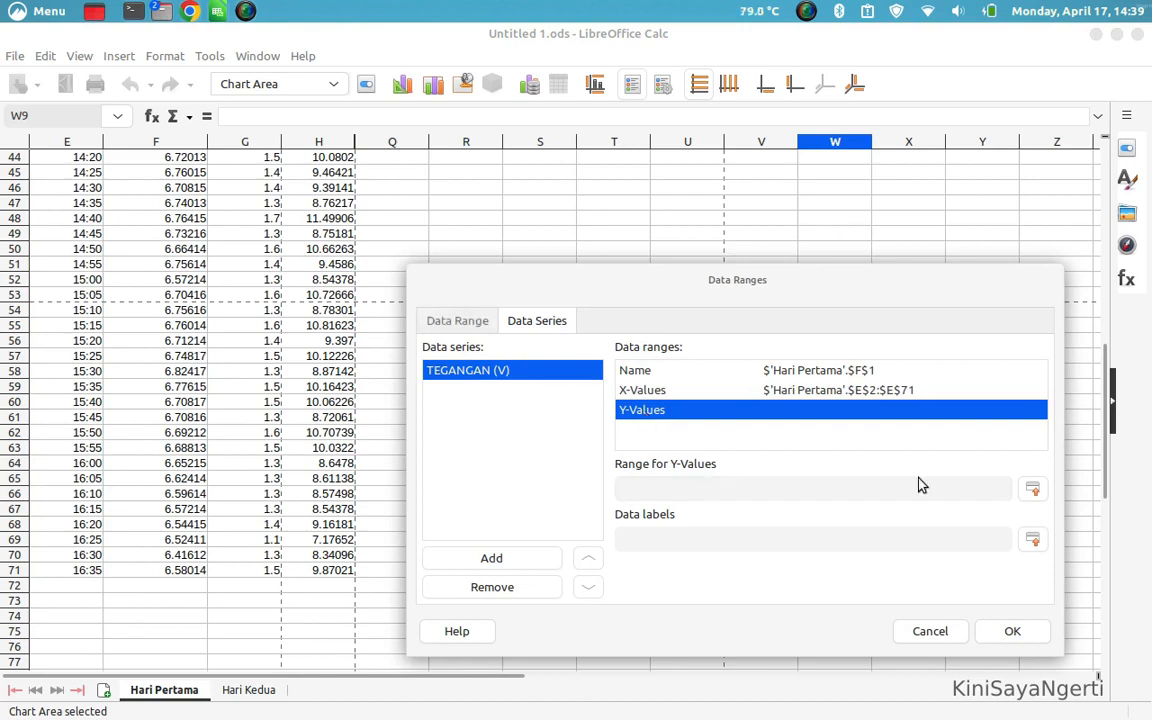
pyautogui.click(1034, 489)
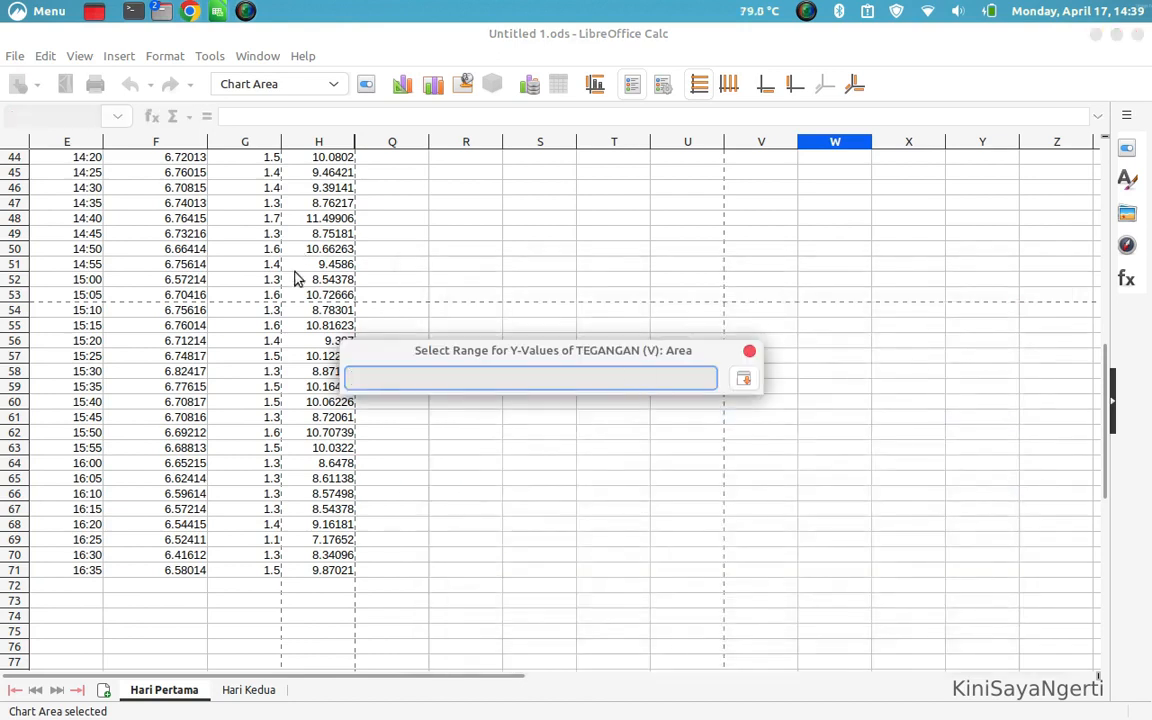
pyautogui.scroll(15, 296, 279)
pyautogui.moveTo(190, 175); pyautogui.dragTo(190, 511)
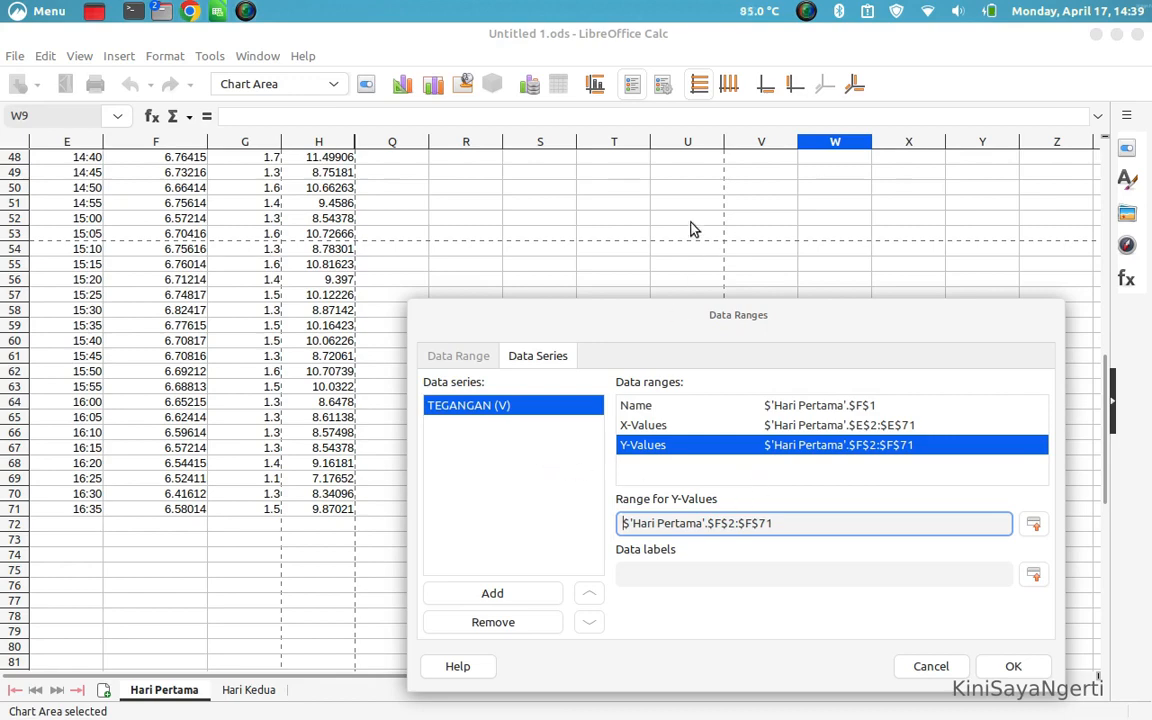
pyautogui.click(1035, 668)
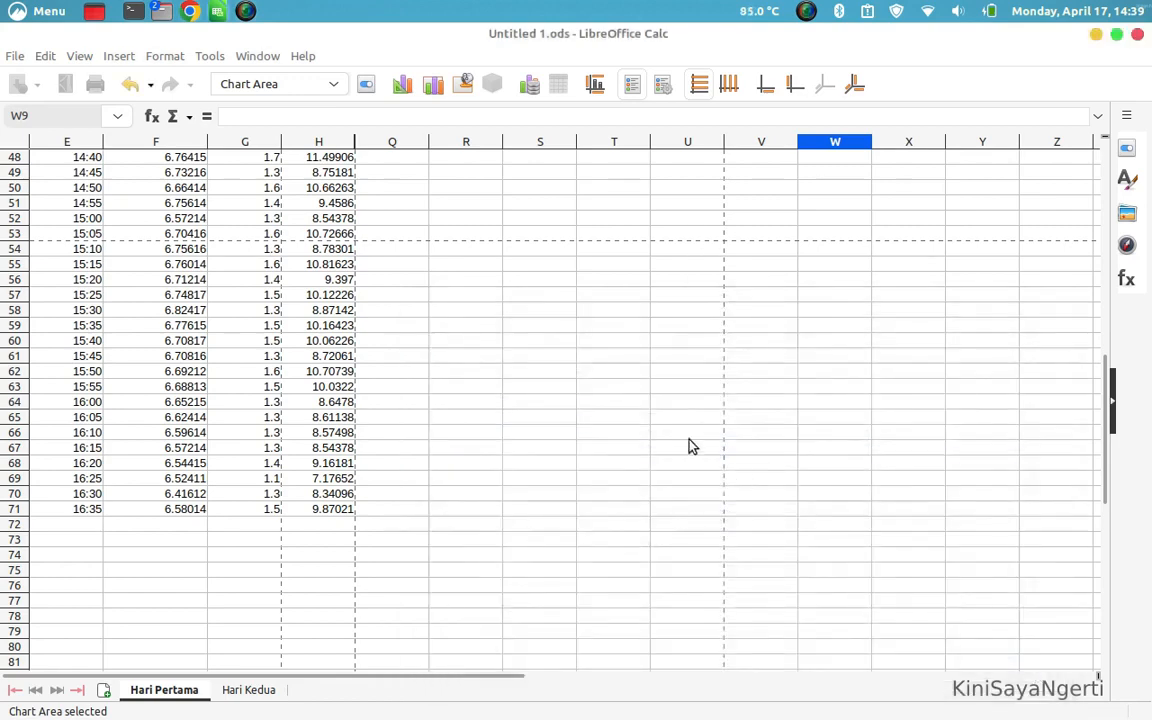
pyautogui.scroll(15, 689, 445)
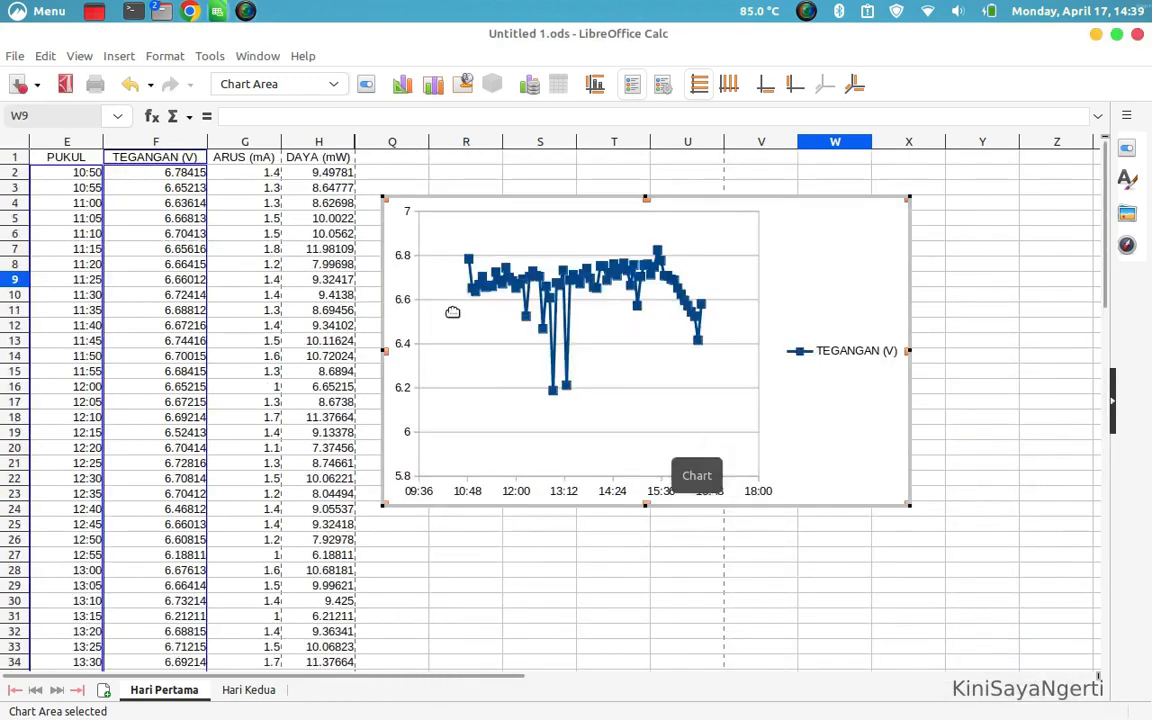
pyautogui.click(908, 526)
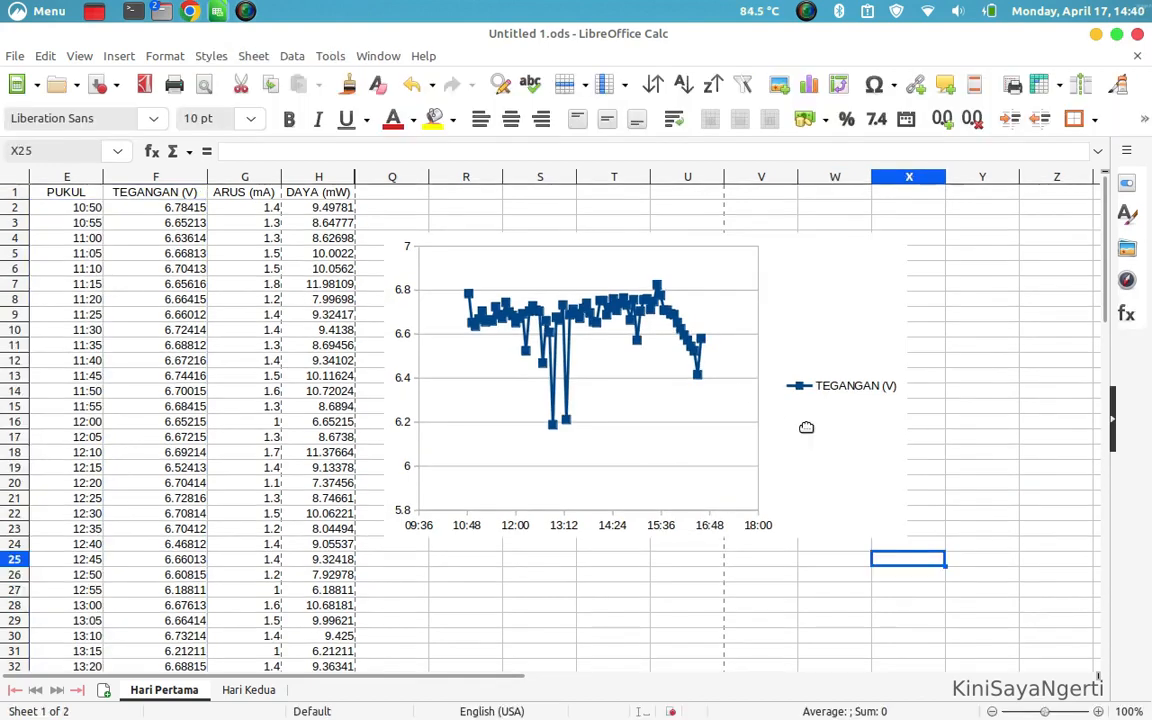
# Change the XY (Scatter) chart to the Lines Only subtype so the series is drawn without point markers
pyautogui.doubleClick(806, 427)
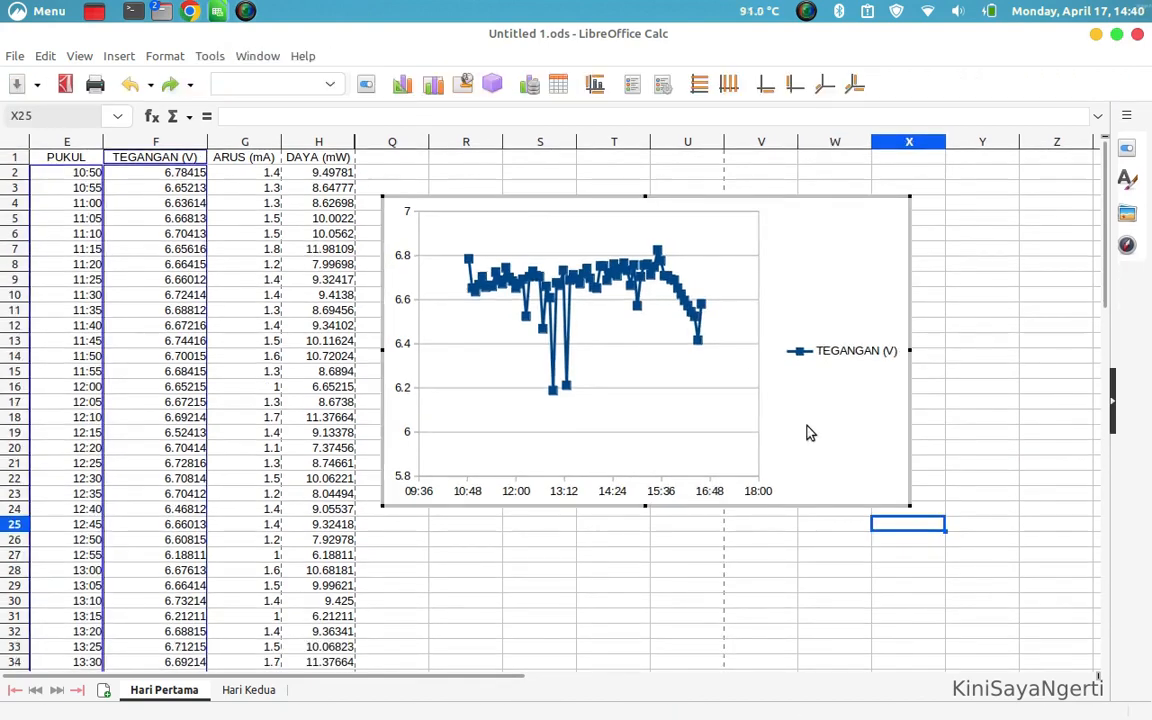
pyautogui.click(411, 94)
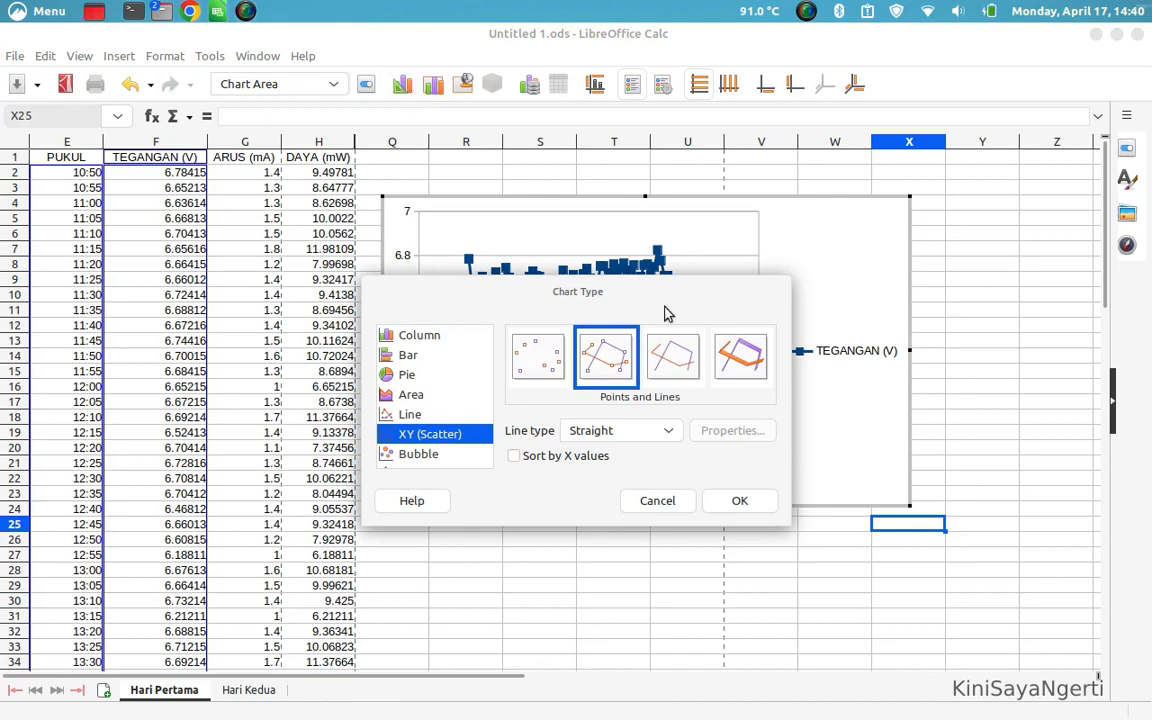
pyautogui.click(680, 374)
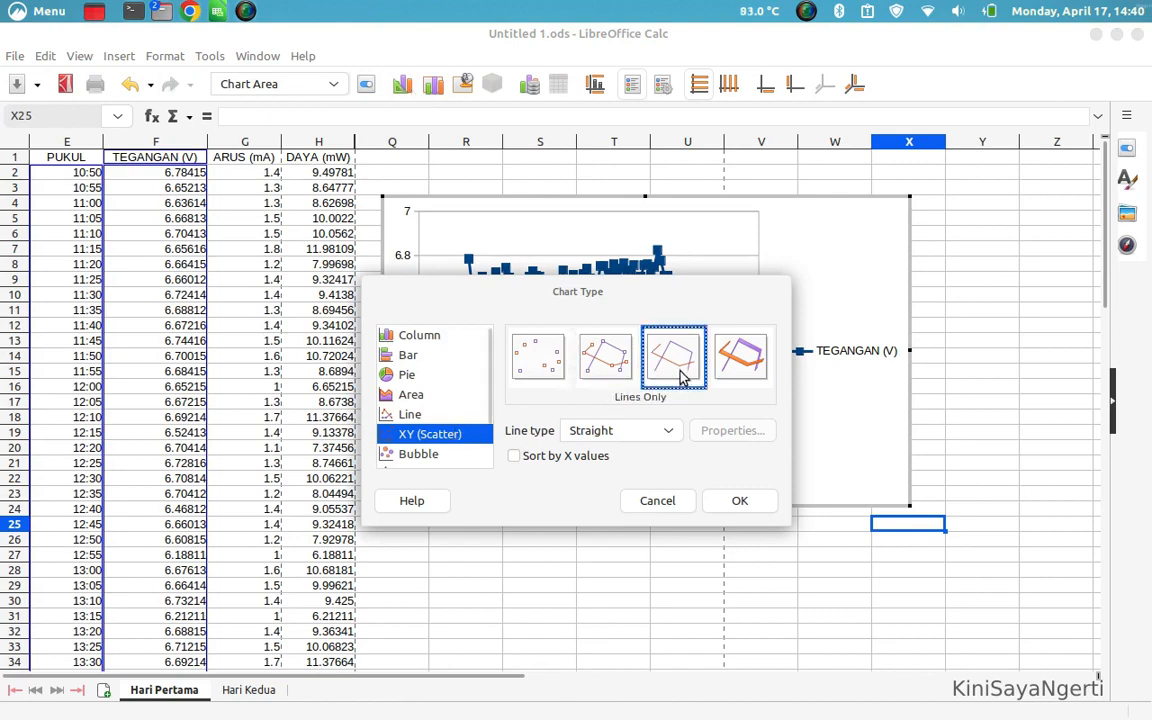
pyautogui.click(741, 504)
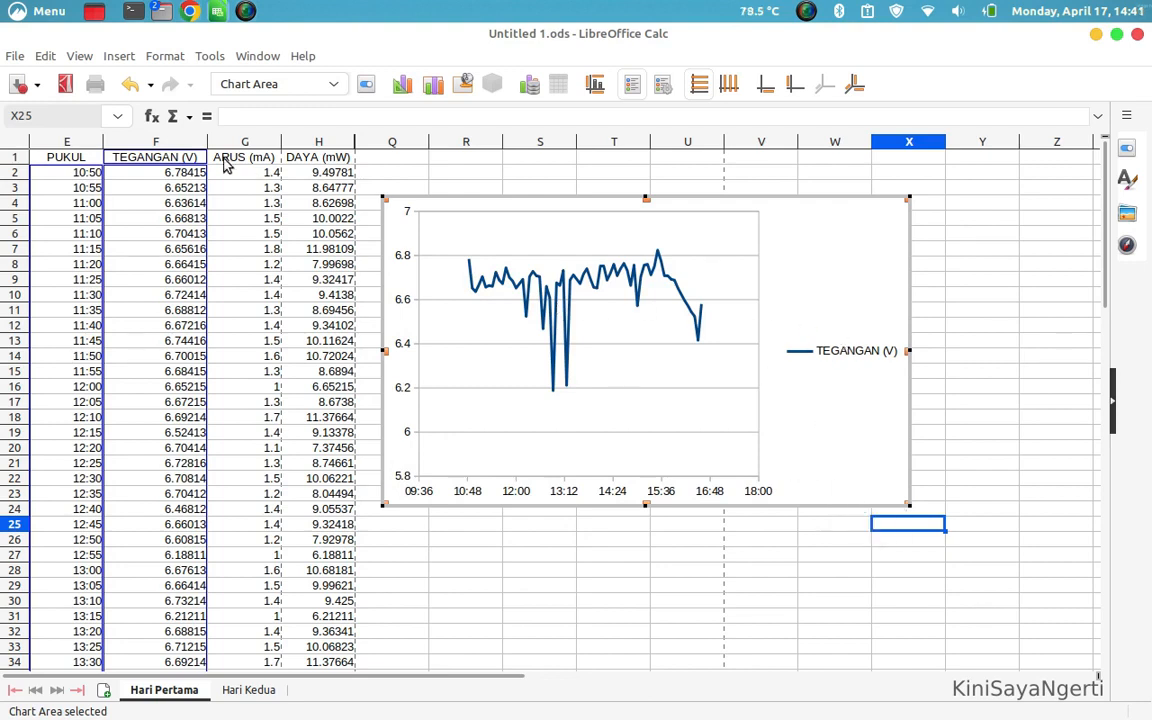
# Add a second data series to the chart's data ranges and take its name from the ARUS (mA) header in G1
pyautogui.rightClick(882, 510)
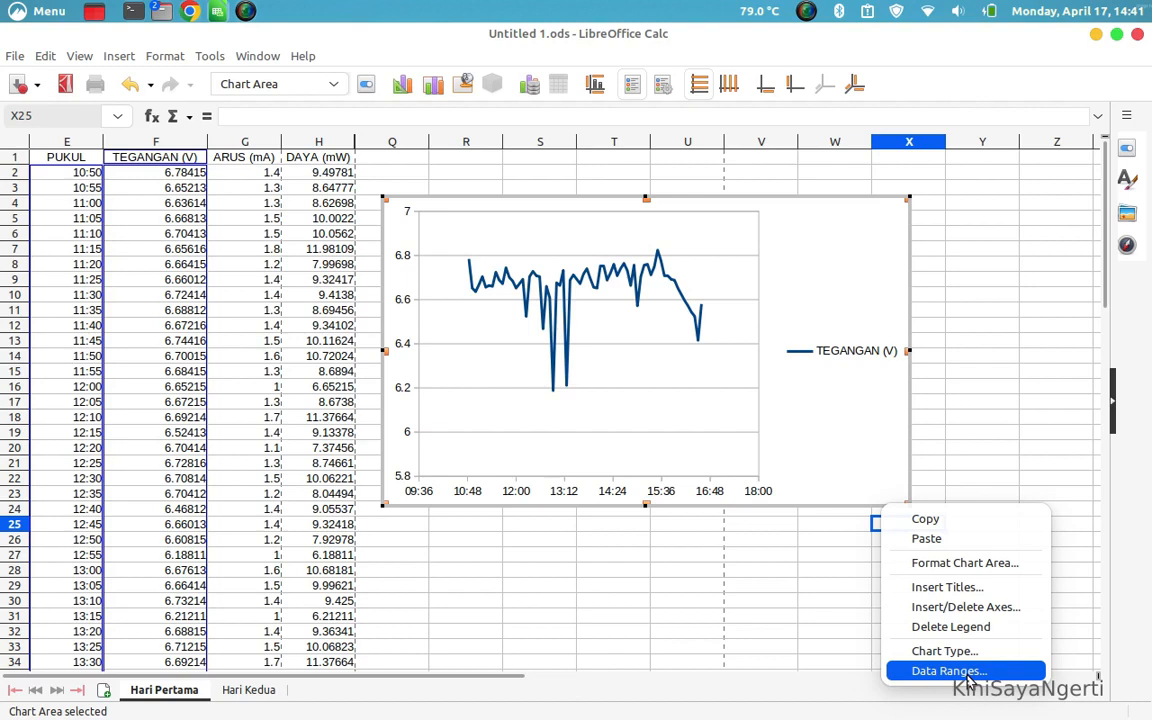
pyautogui.click(861, 491)
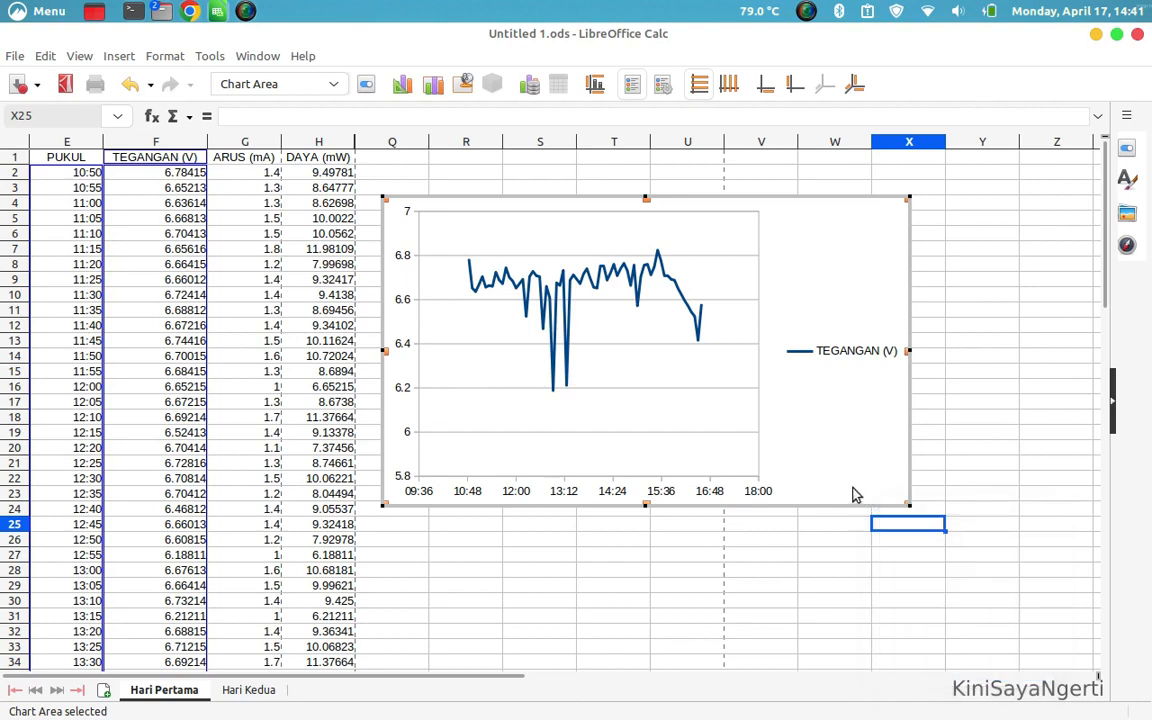
pyautogui.click(530, 98)
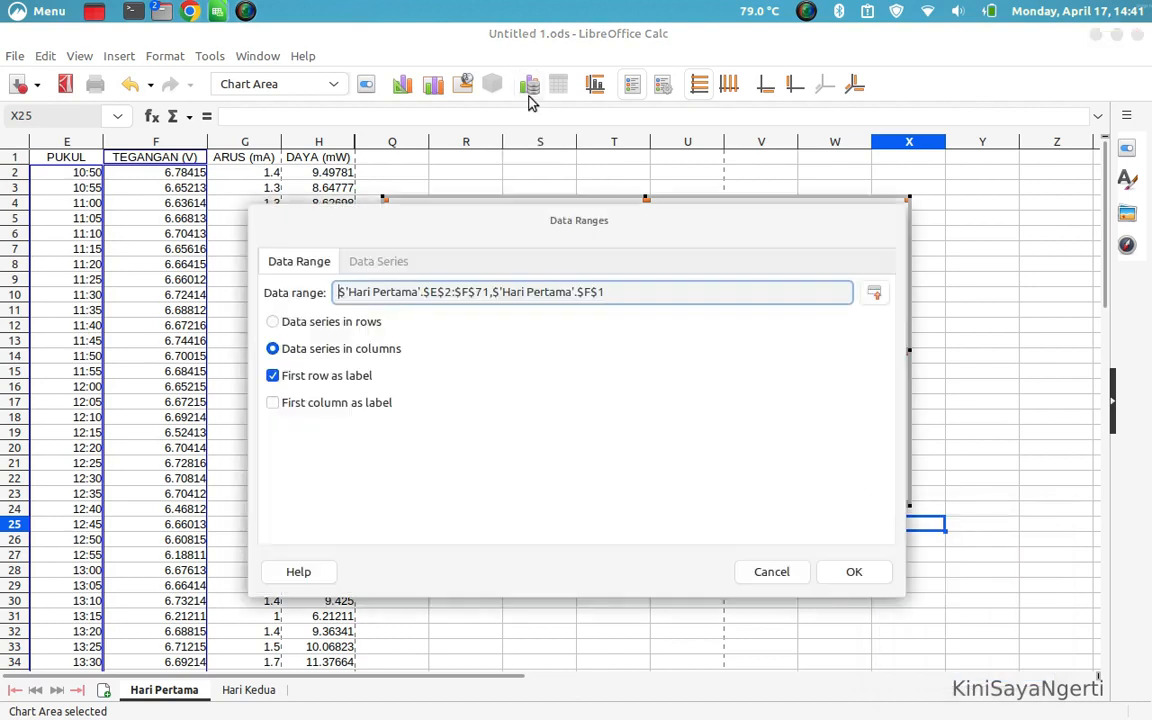
pyautogui.click(378, 261)
pyautogui.moveTo(455, 218); pyautogui.dragTo(622, 218)
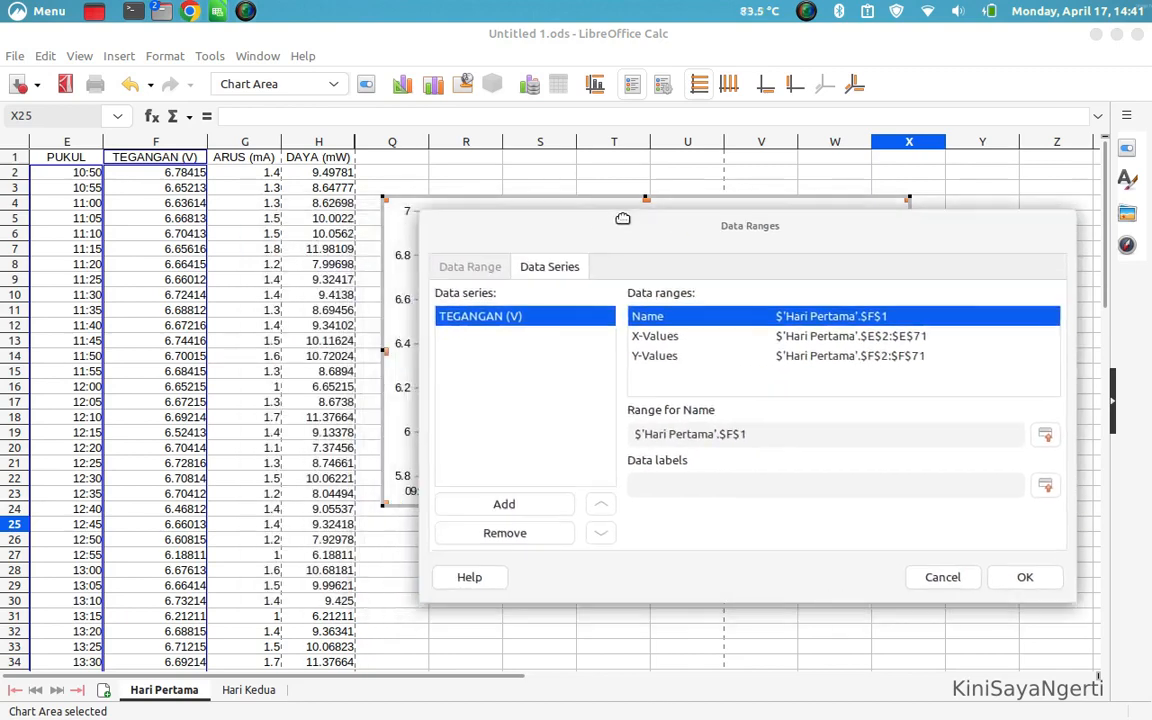
pyautogui.click(507, 503)
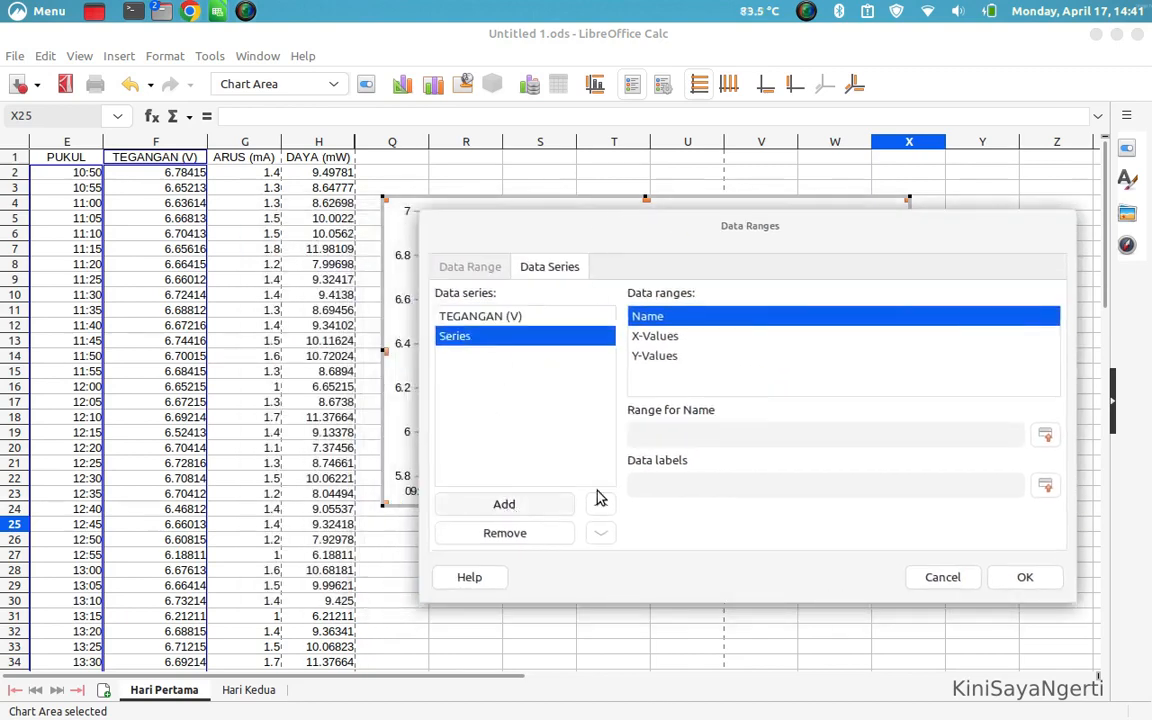
pyautogui.click(1043, 437)
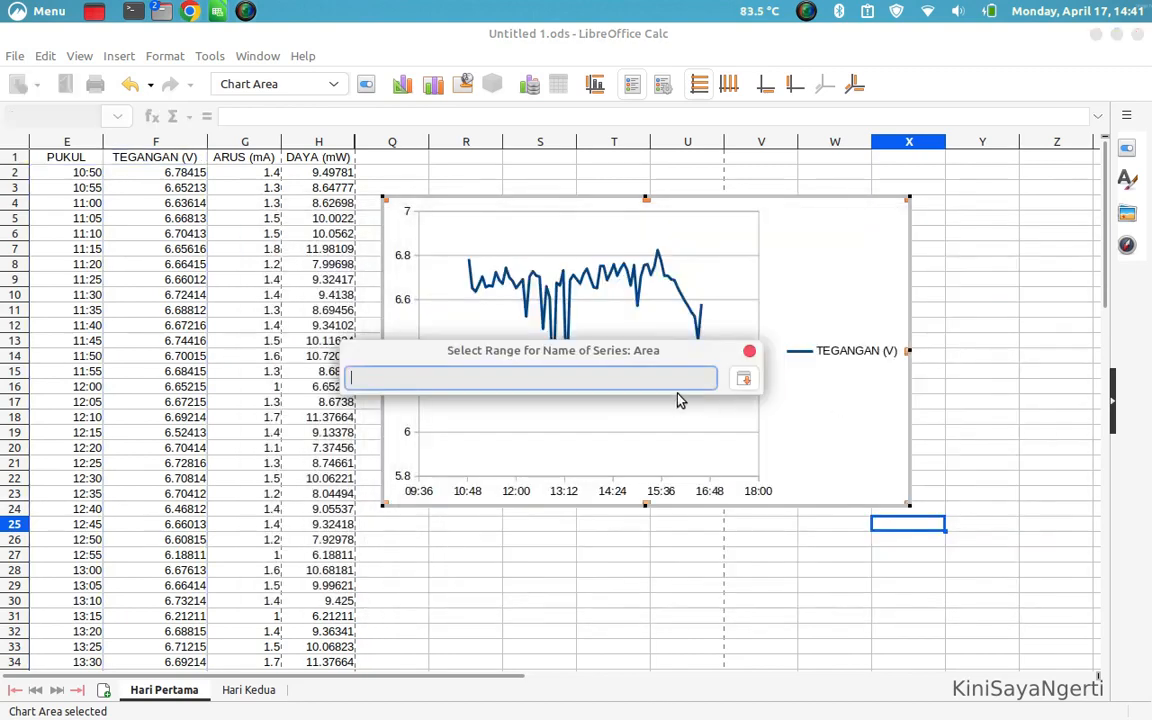
pyautogui.click(226, 158)
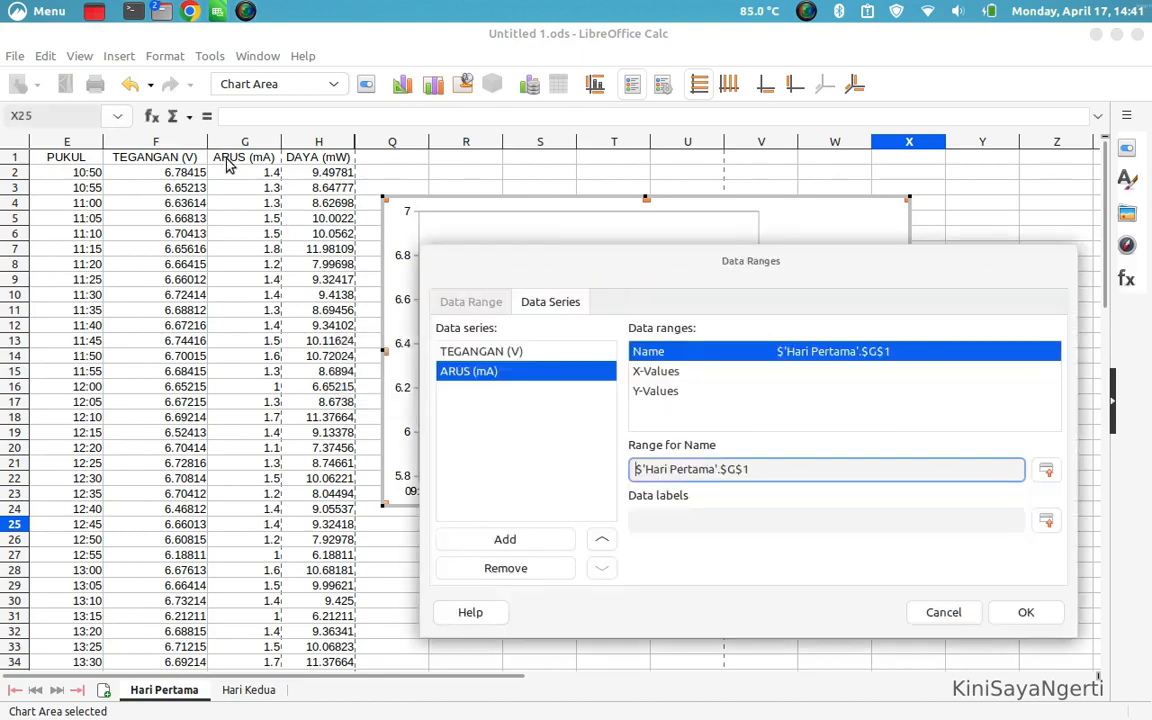
# Set the X-Values of the ARUS (mA) series to the PUKUL times in E2:E71
pyautogui.click(660, 372)
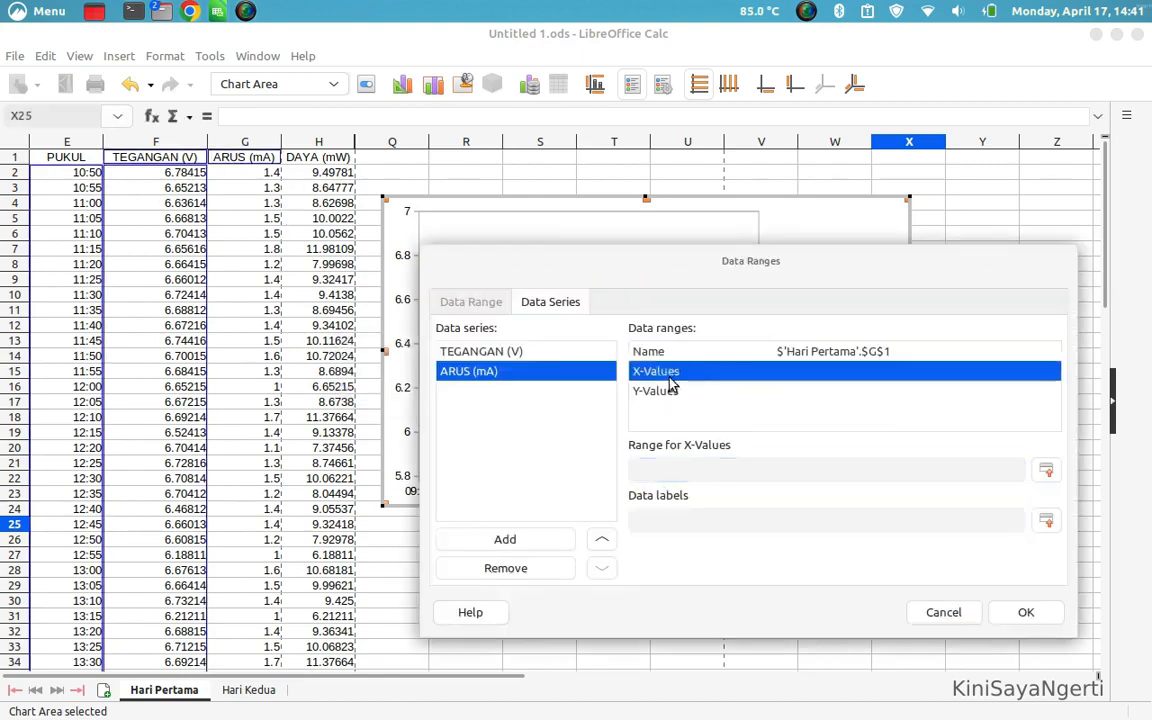
pyautogui.click(1045, 470)
pyautogui.click(58, 180)
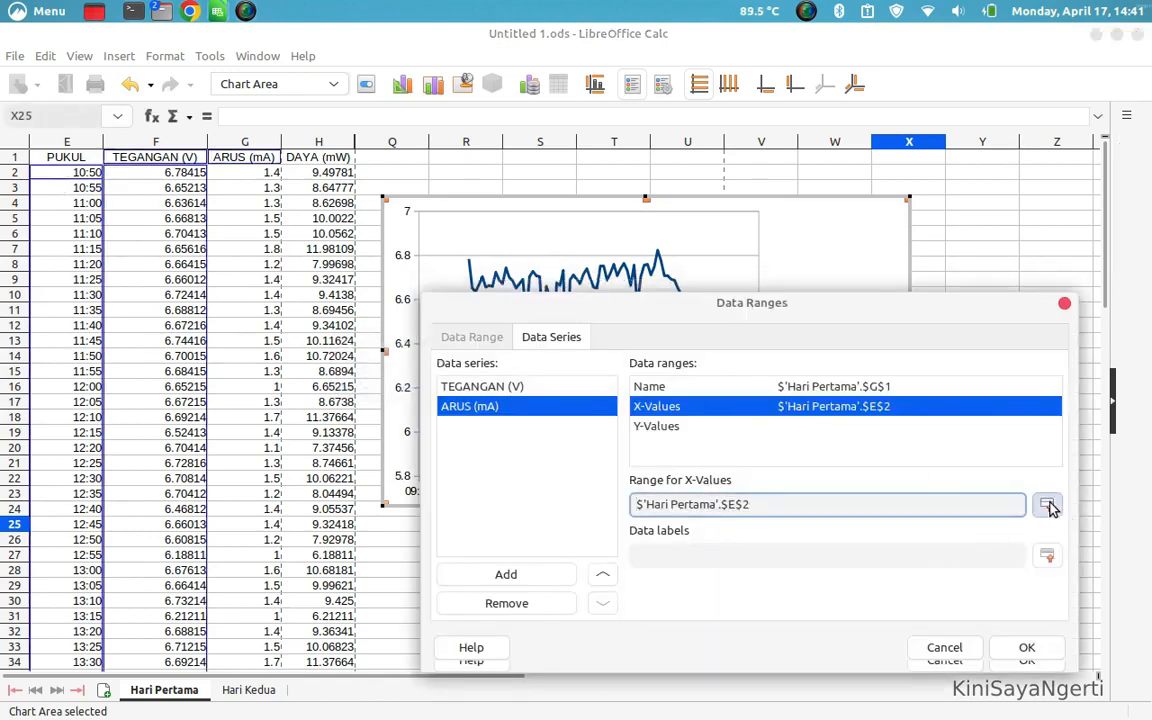
pyautogui.click(1050, 508)
pyautogui.moveTo(50, 168); pyautogui.dragTo(84, 694)
pyautogui.moveTo(84, 600); pyautogui.dragTo(96, 551)
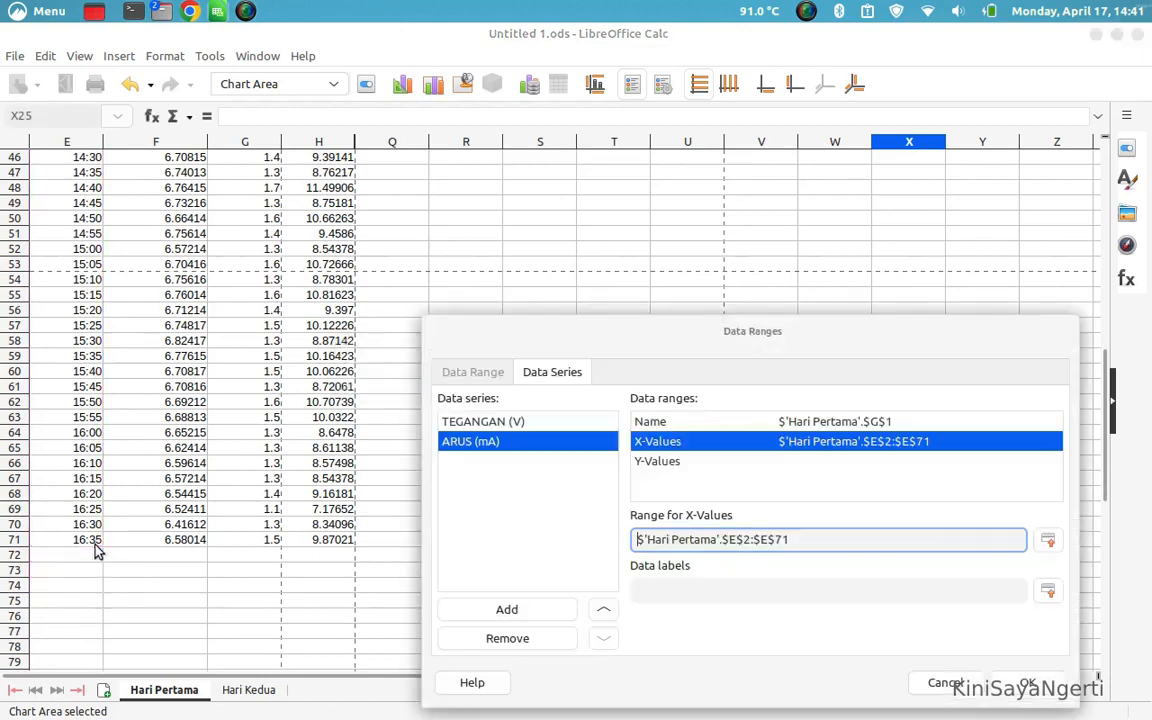
# Set the Y-Values of the ARUS (mA) series to G2:G71 and apply the data ranges
pyautogui.click(655, 463)
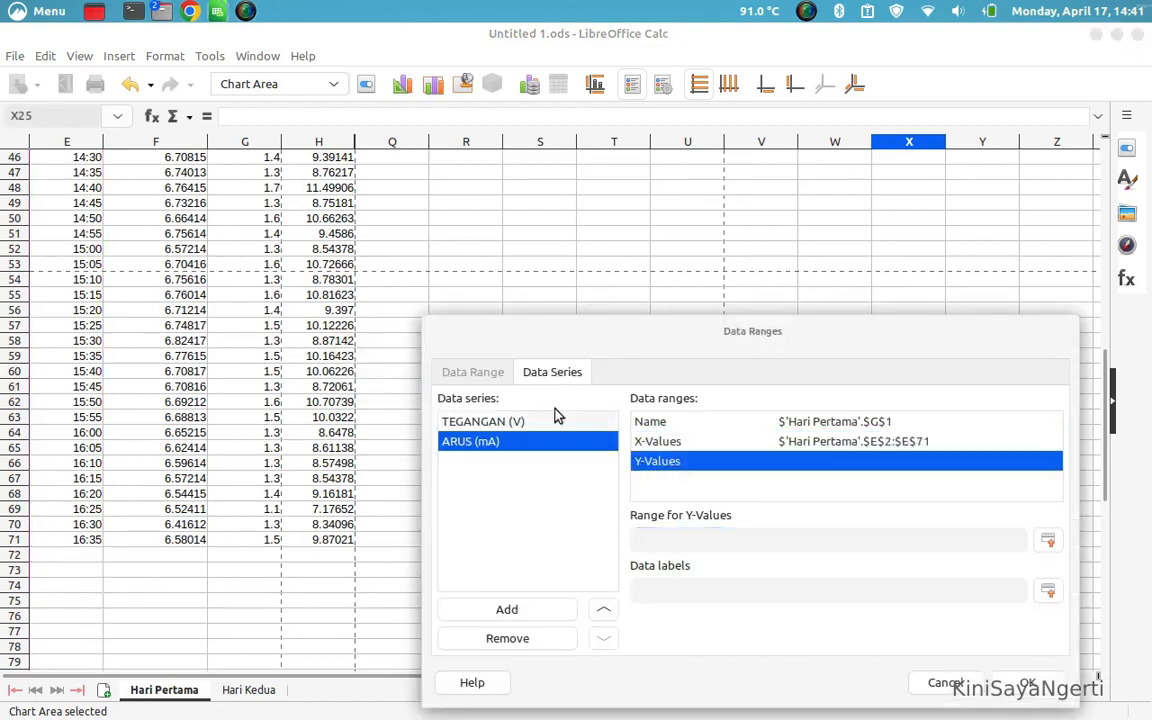
pyautogui.click(1043, 543)
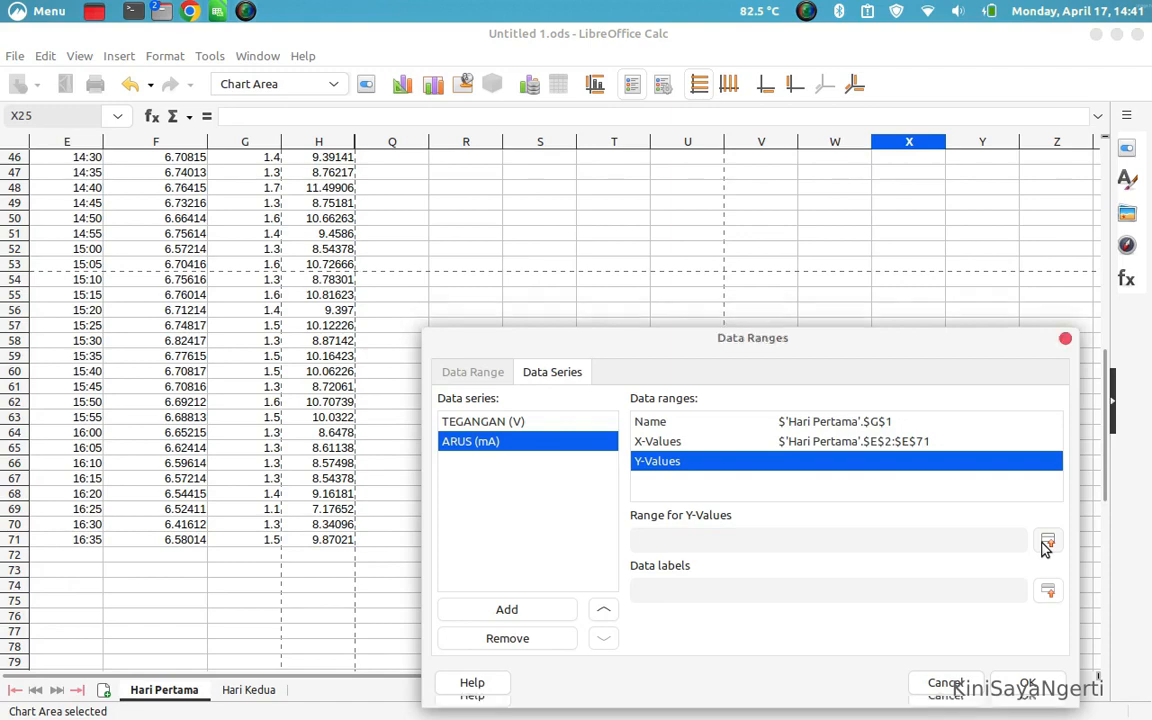
pyautogui.scroll(15, 228, 219)
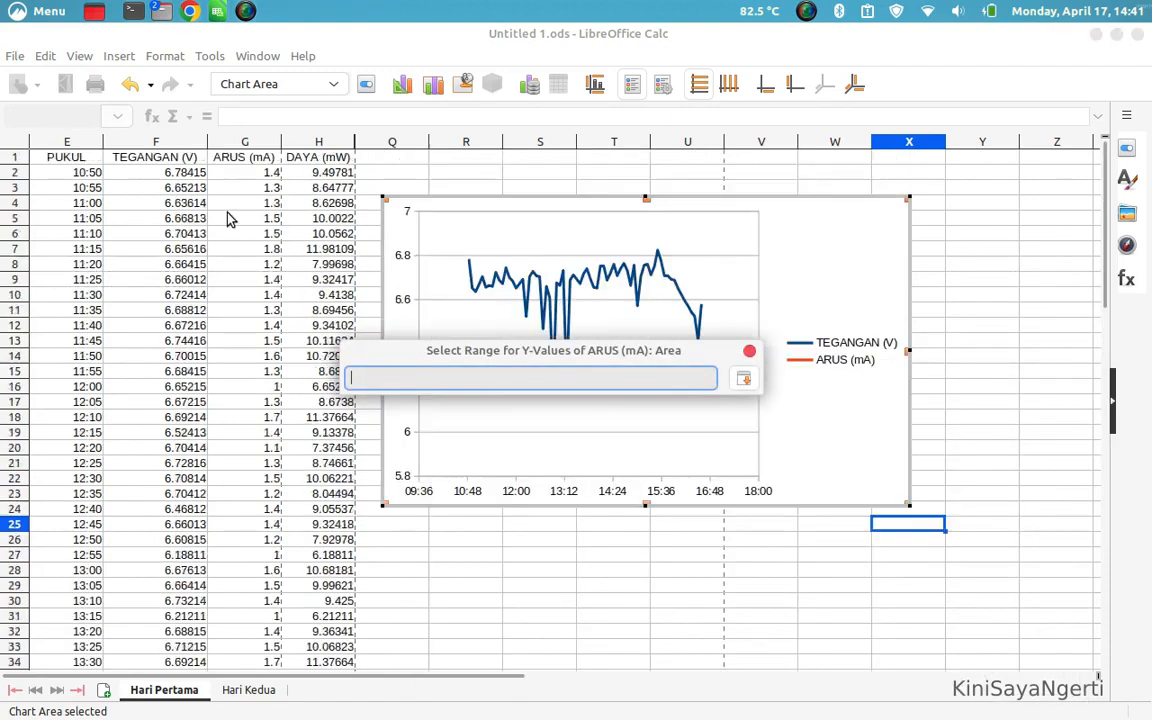
pyautogui.moveTo(240, 175); pyautogui.dragTo(228, 704)
pyautogui.moveTo(228, 703); pyautogui.dragTo(258, 545)
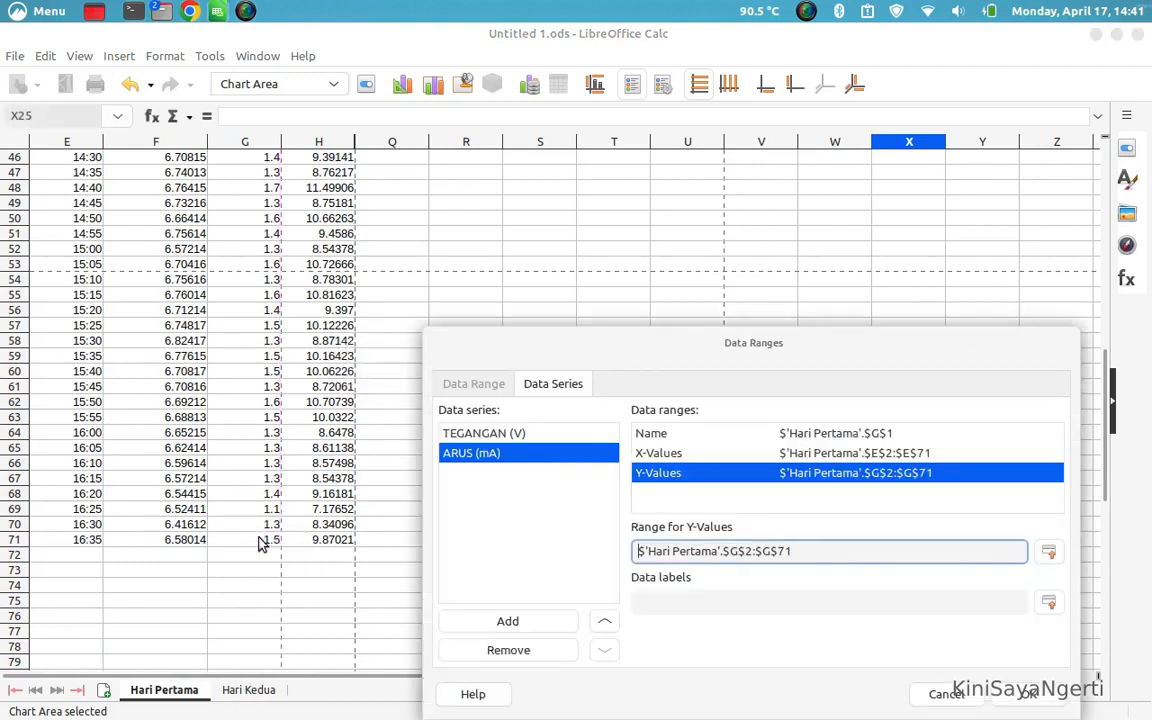
pyautogui.click(1040, 694)
pyautogui.moveTo(1108, 400); pyautogui.dragTo(1075, 154)
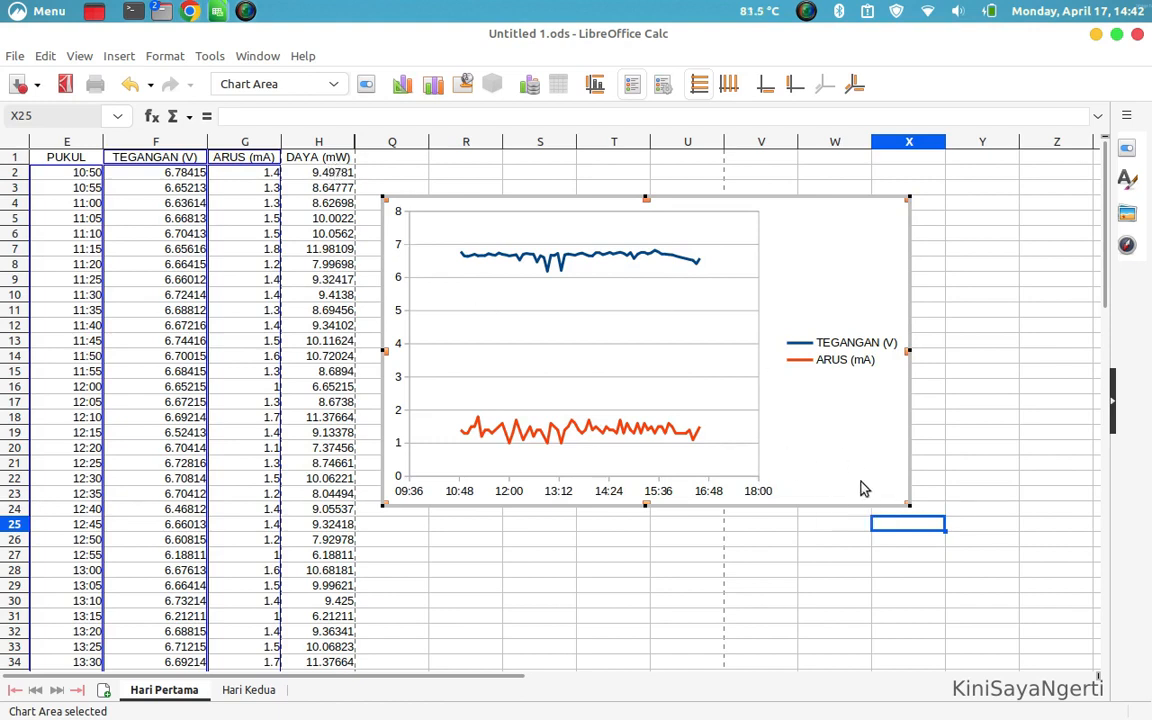
# Add a third data series to the chart's data ranges and take its name from the DAYA (mW) header in H1
pyautogui.click(529, 86)
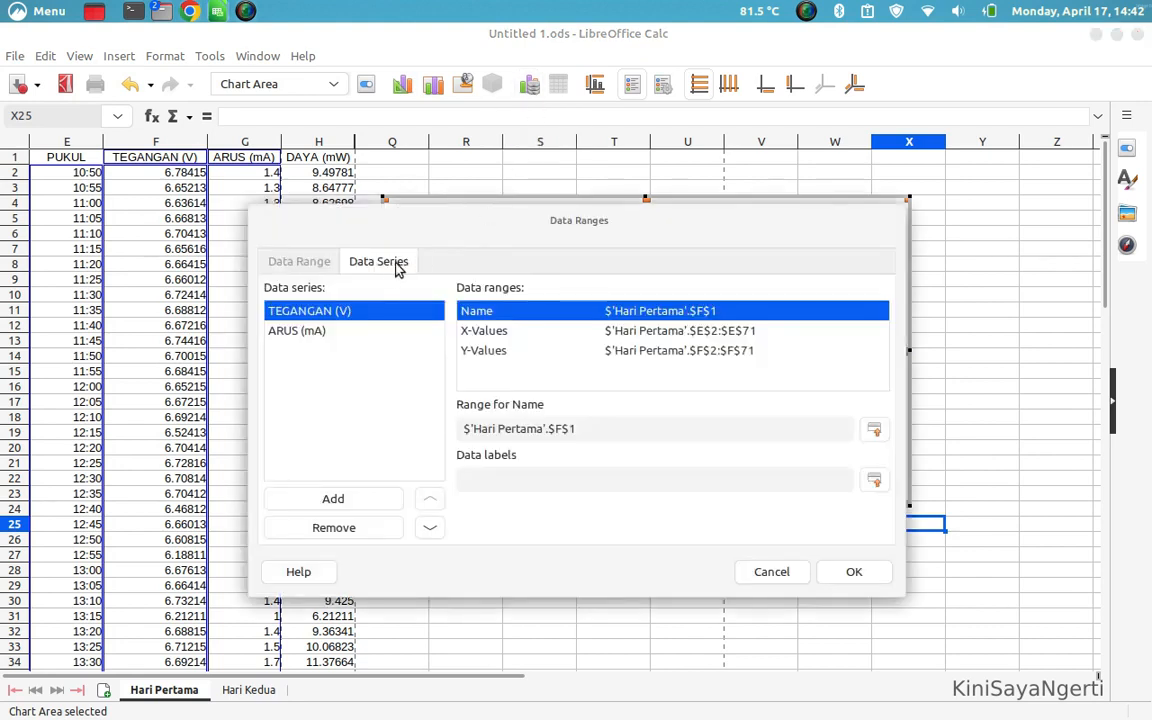
pyautogui.click(333, 500)
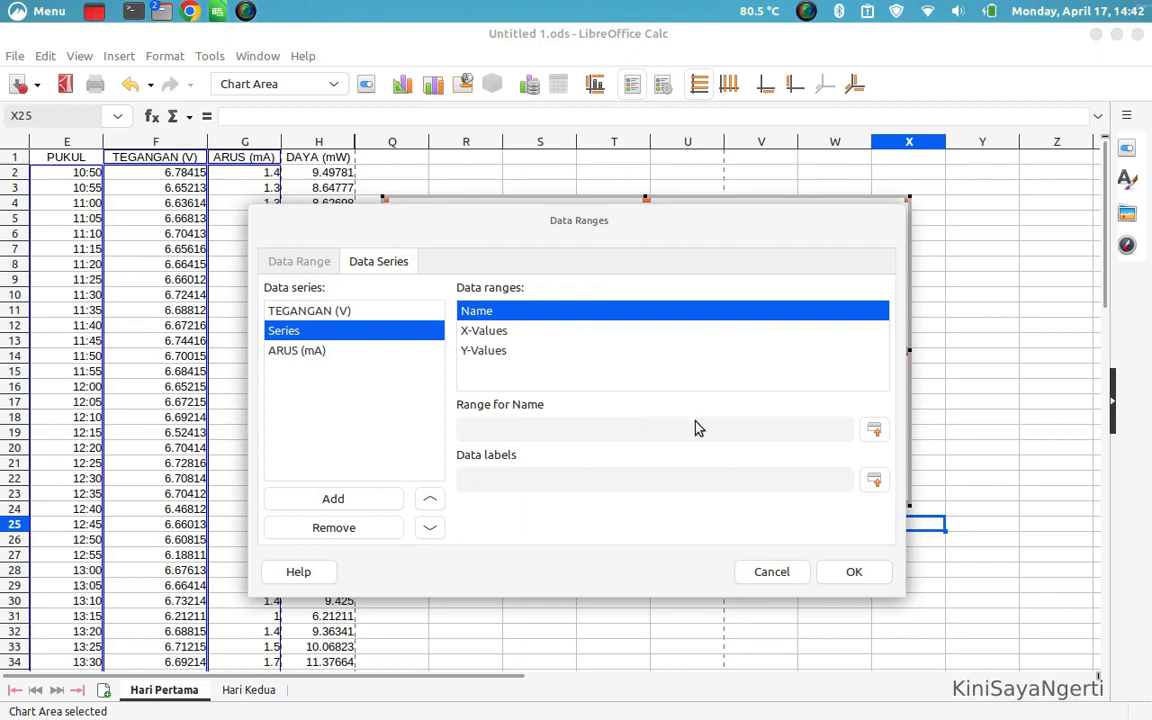
pyautogui.click(873, 432)
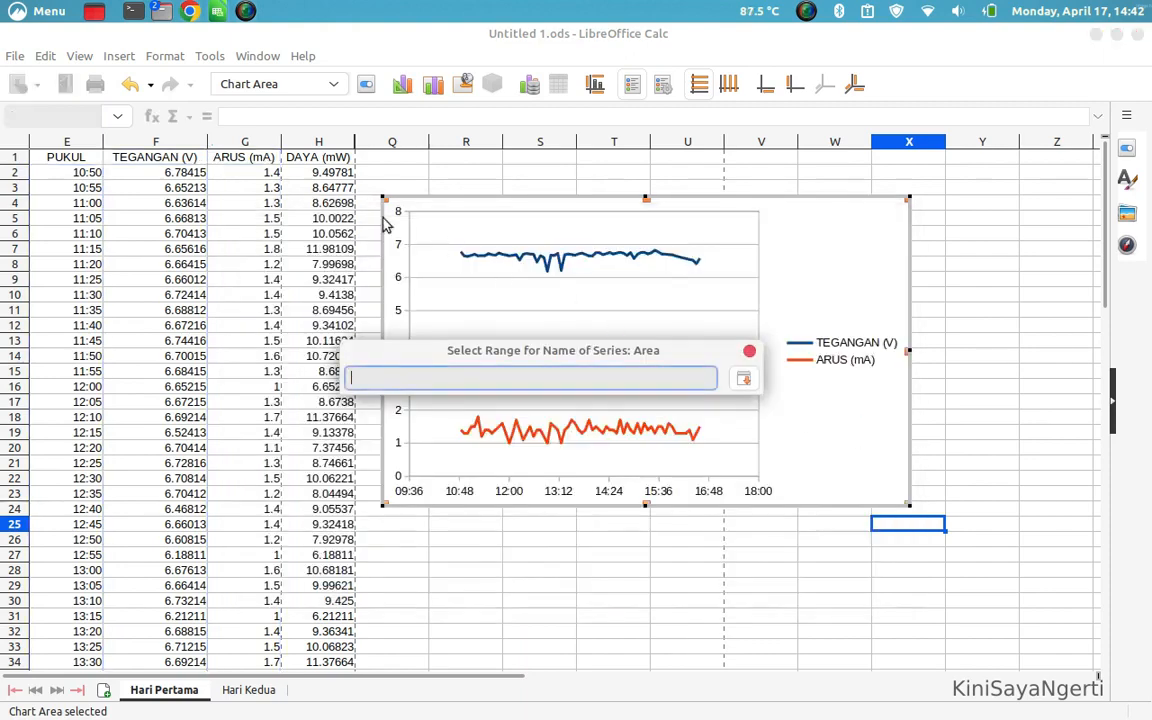
pyautogui.click(316, 160)
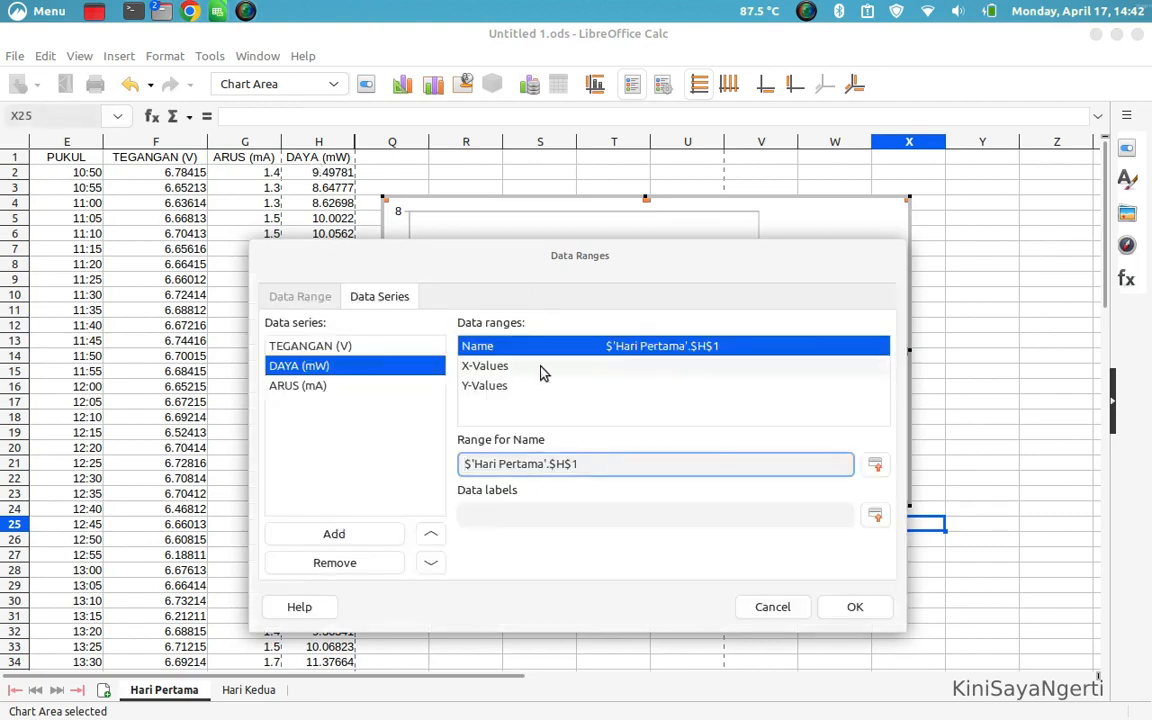
# Set the X-Values of the DAYA (mW) series to the PUKUL times in E2:E71
pyautogui.click(541, 369)
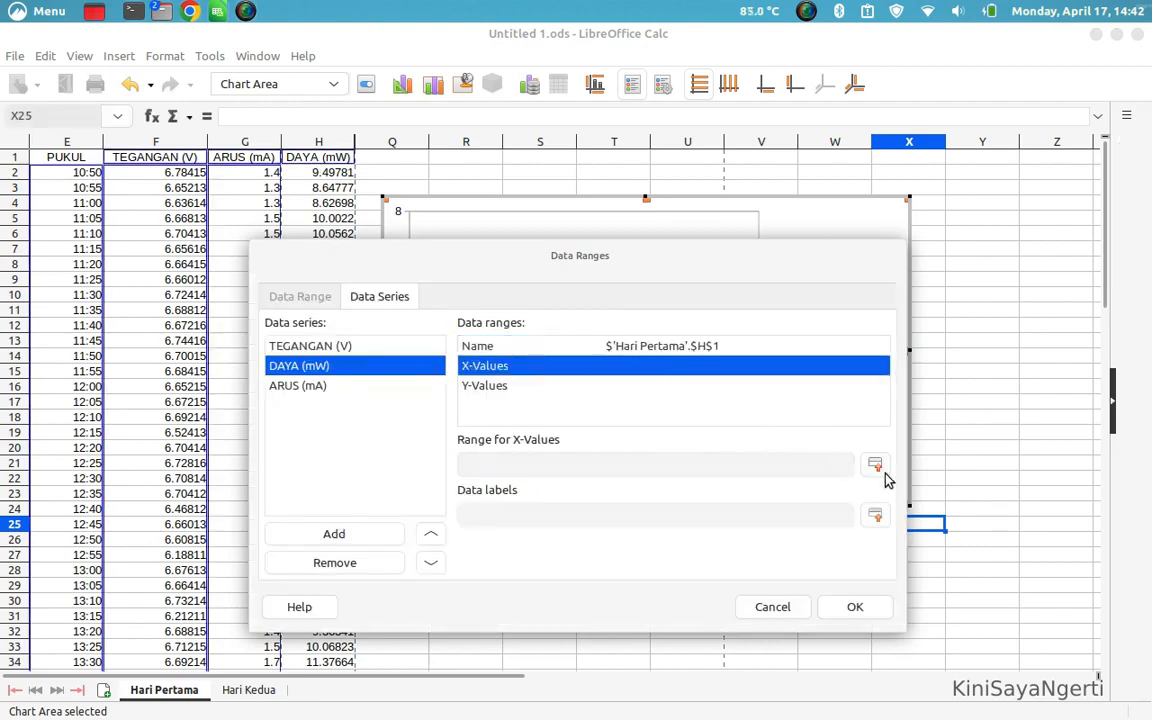
pyautogui.click(875, 464)
pyautogui.moveTo(45, 175); pyautogui.dragTo(93, 496)
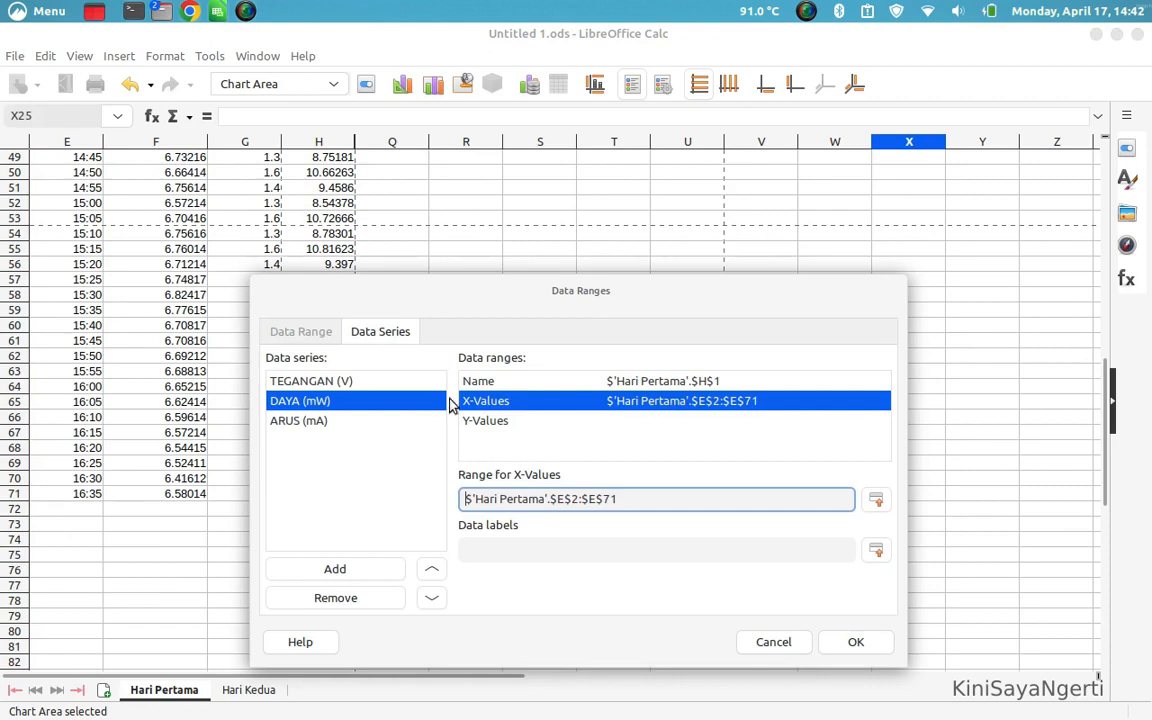
# Set the Y-Values of the DAYA (mW) series to H2:H71 and apply the data ranges
pyautogui.click(500, 421)
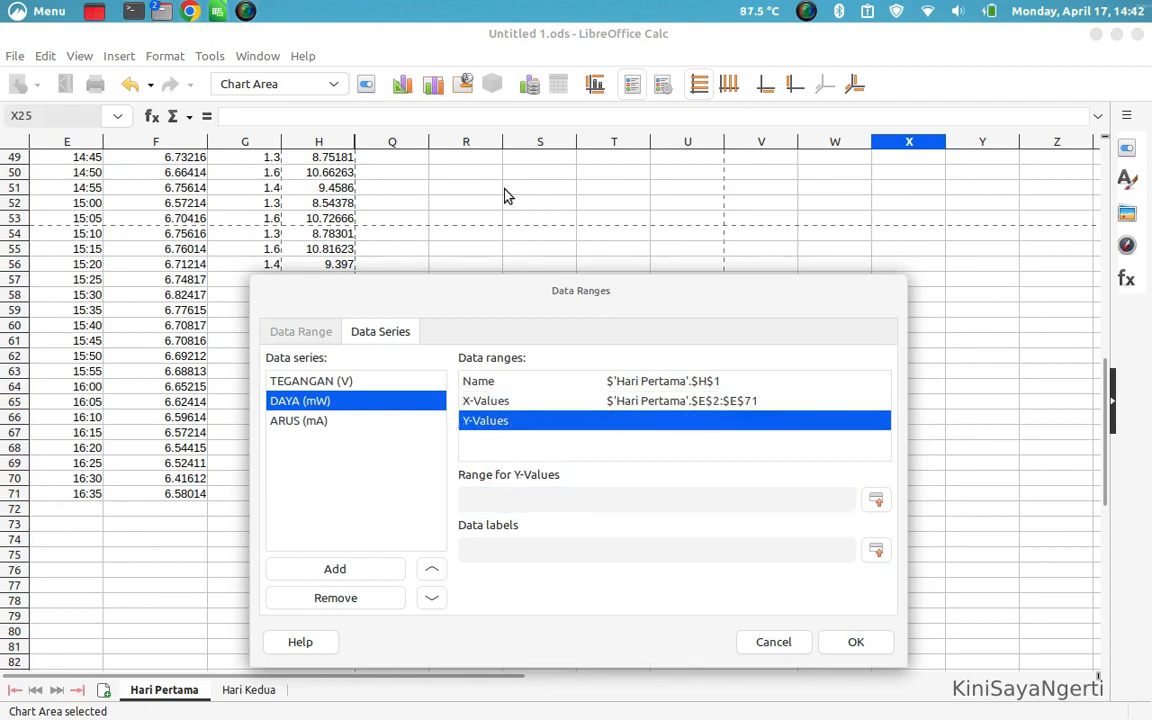
pyautogui.click(877, 500)
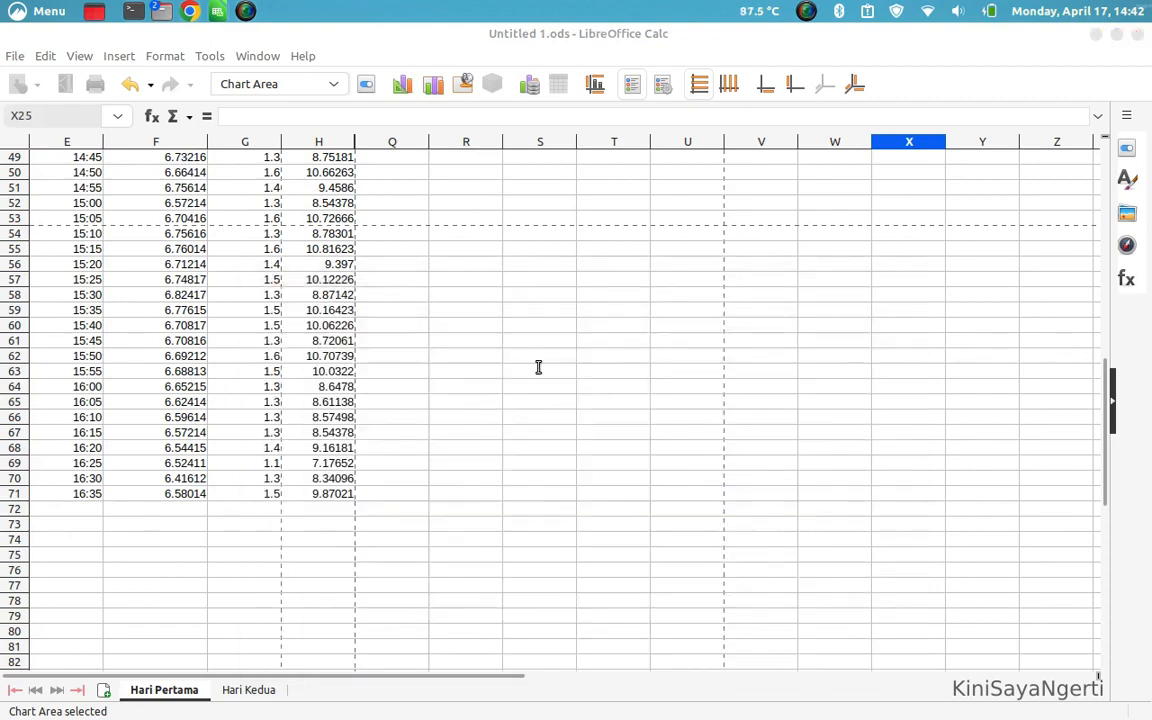
pyautogui.scroll(16, 333, 243)
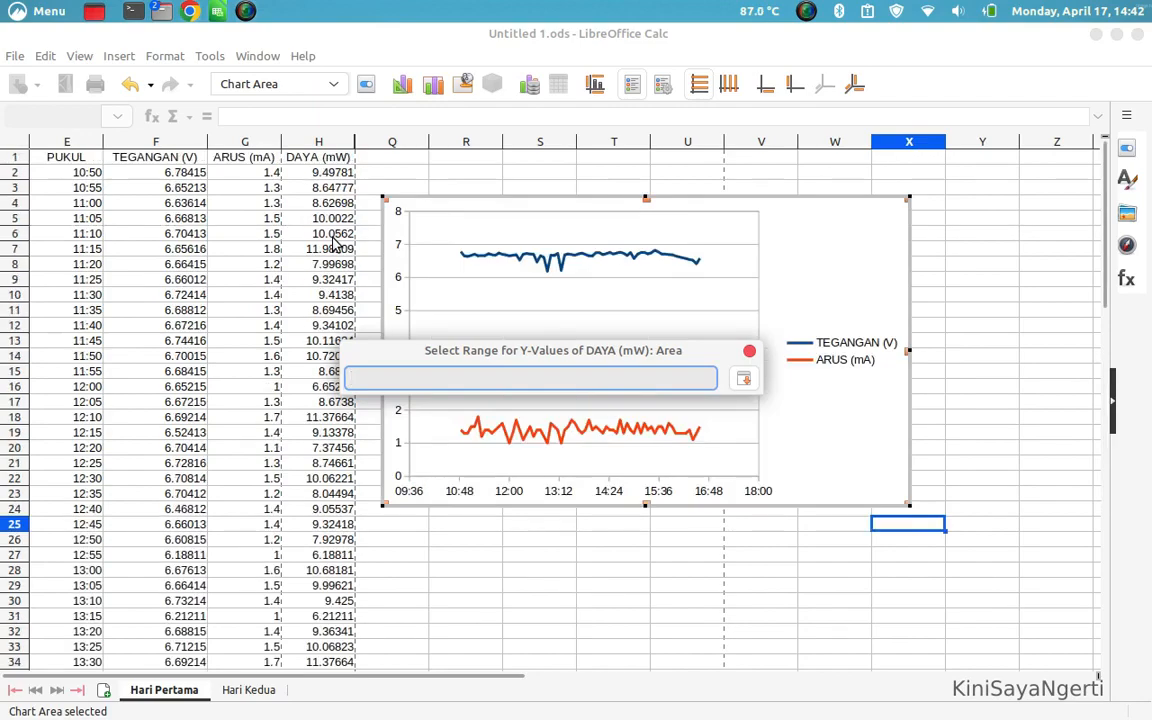
pyautogui.moveTo(319, 175); pyautogui.dragTo(327, 419)
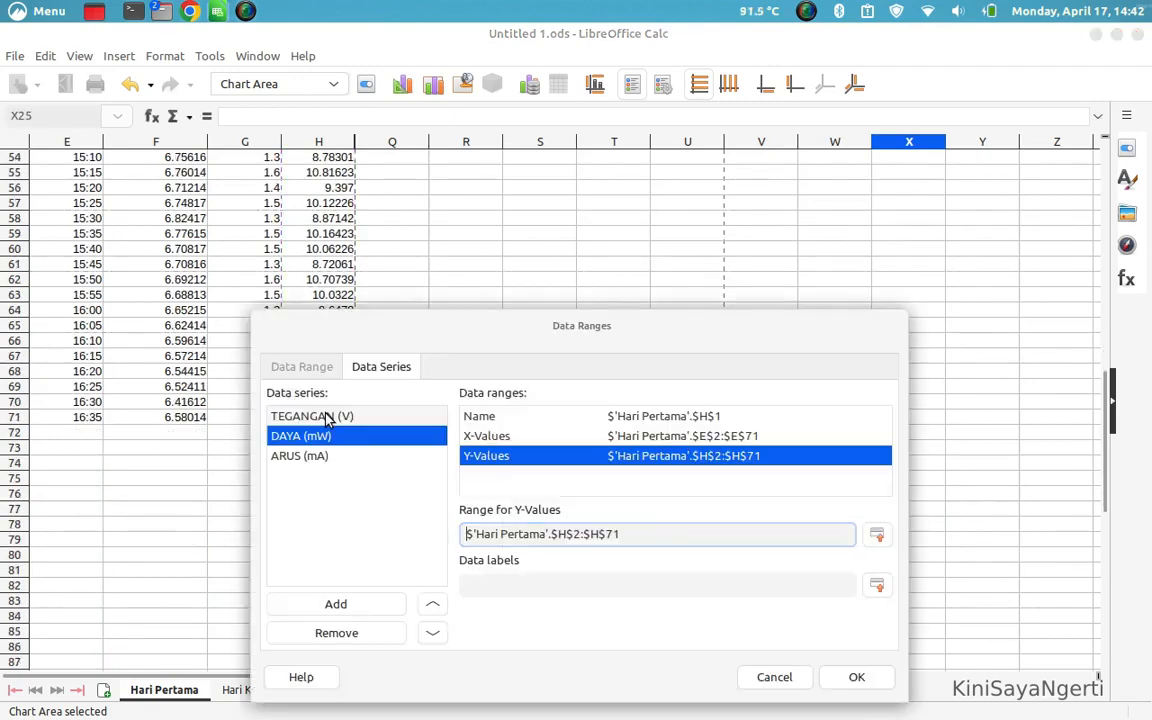
pyautogui.click(858, 677)
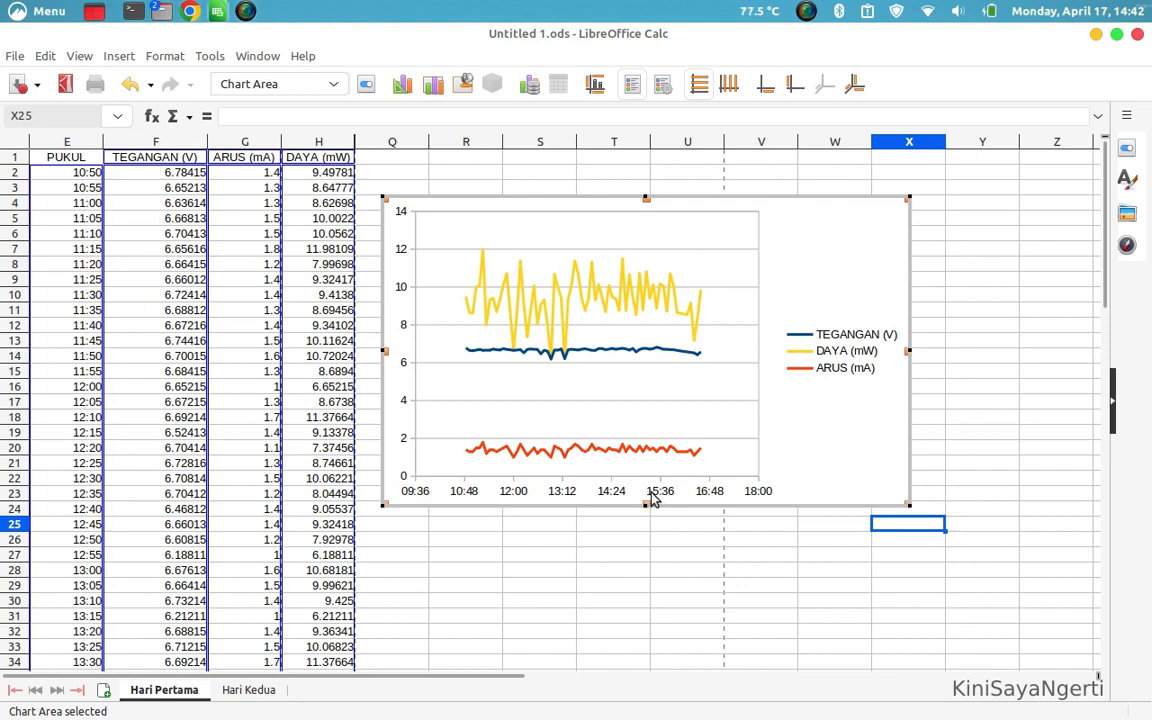
# Insert a title for the chart's X axis and change its text to "Pukul"
pyautogui.click(576, 481)
pyautogui.rightClick(576, 481)
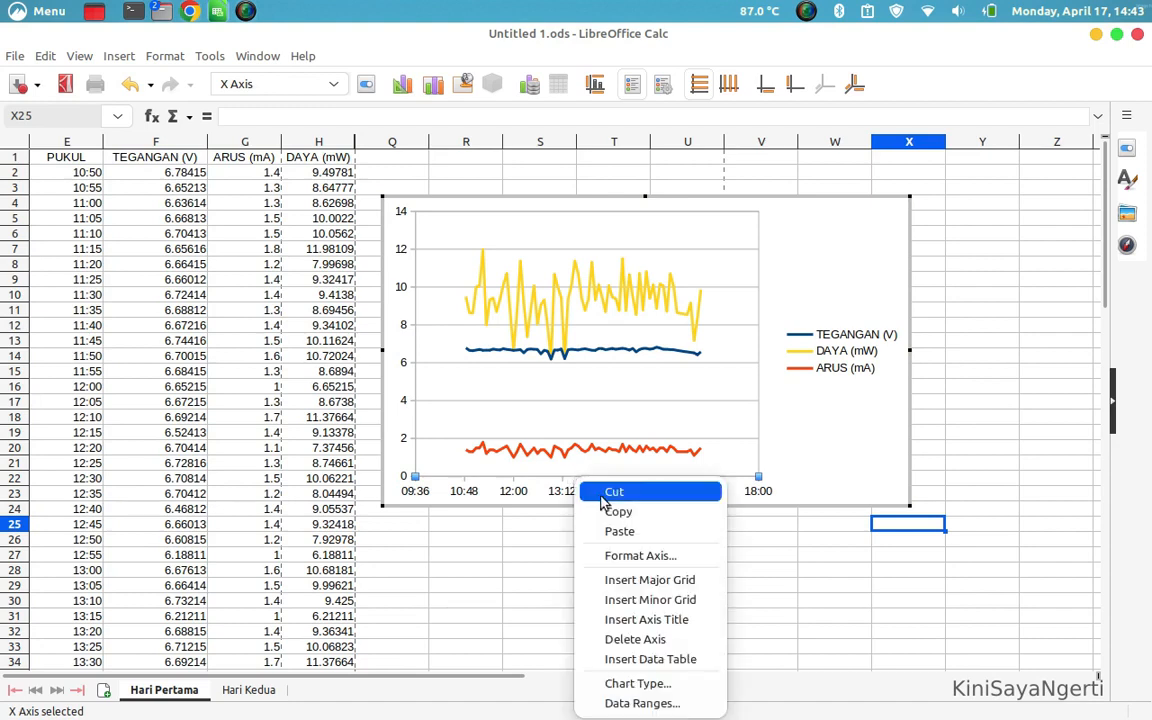
pyautogui.click(672, 624)
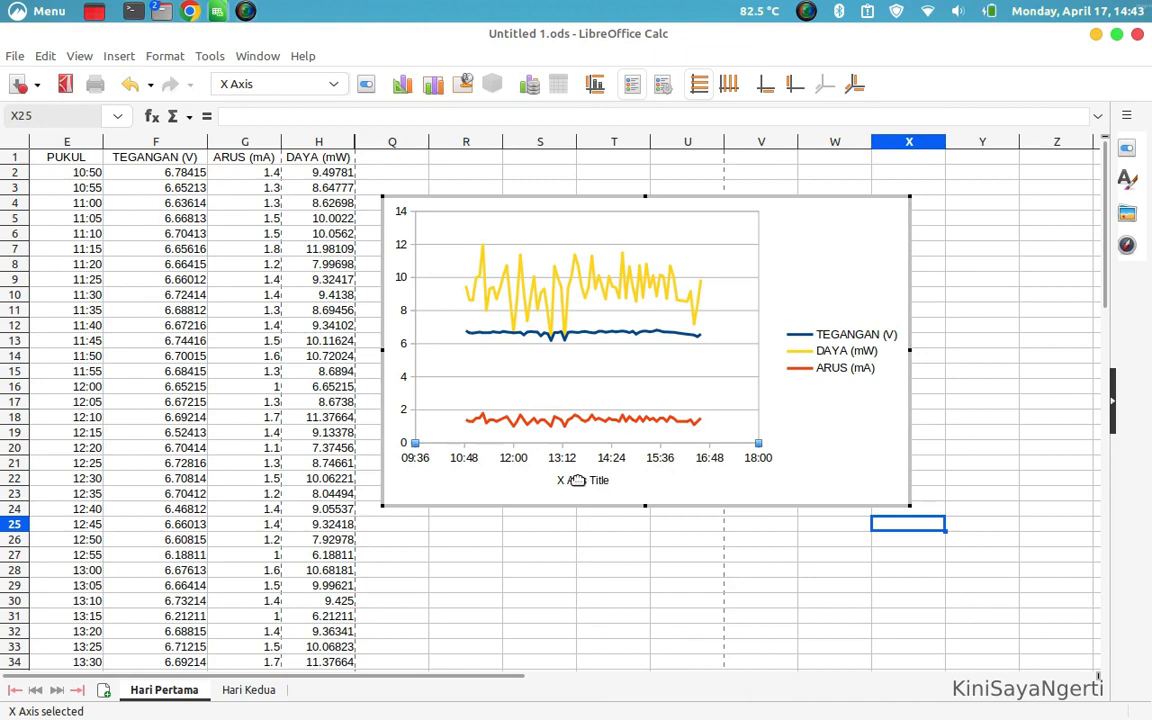
pyautogui.click(582, 481)
pyautogui.doubleClick(586, 481)
pyautogui.press('BackSpace')
pyautogui.write('Pukul')
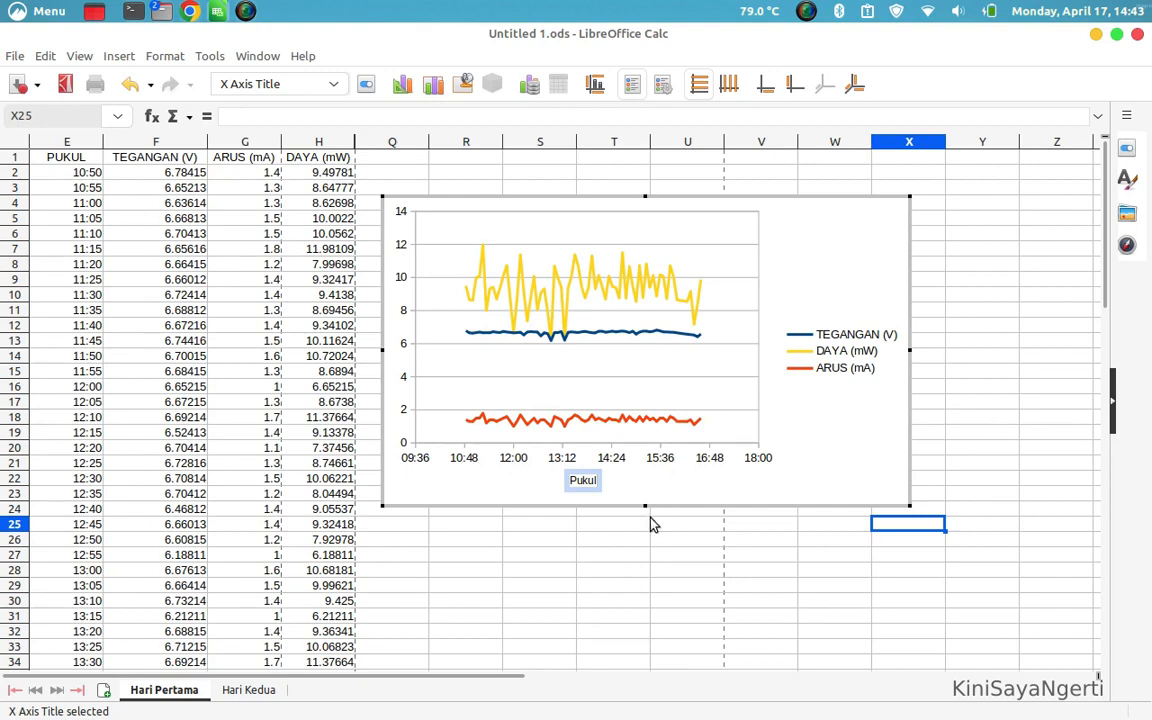
pyautogui.click(395, 368)
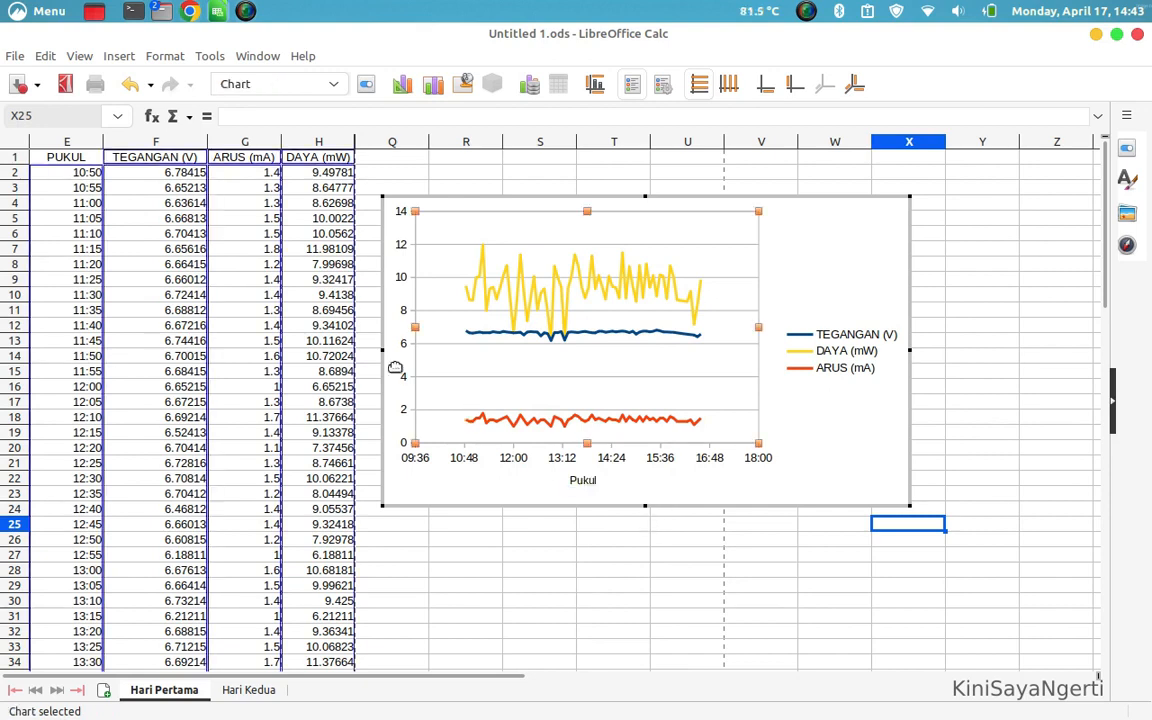
pyautogui.click(853, 242)
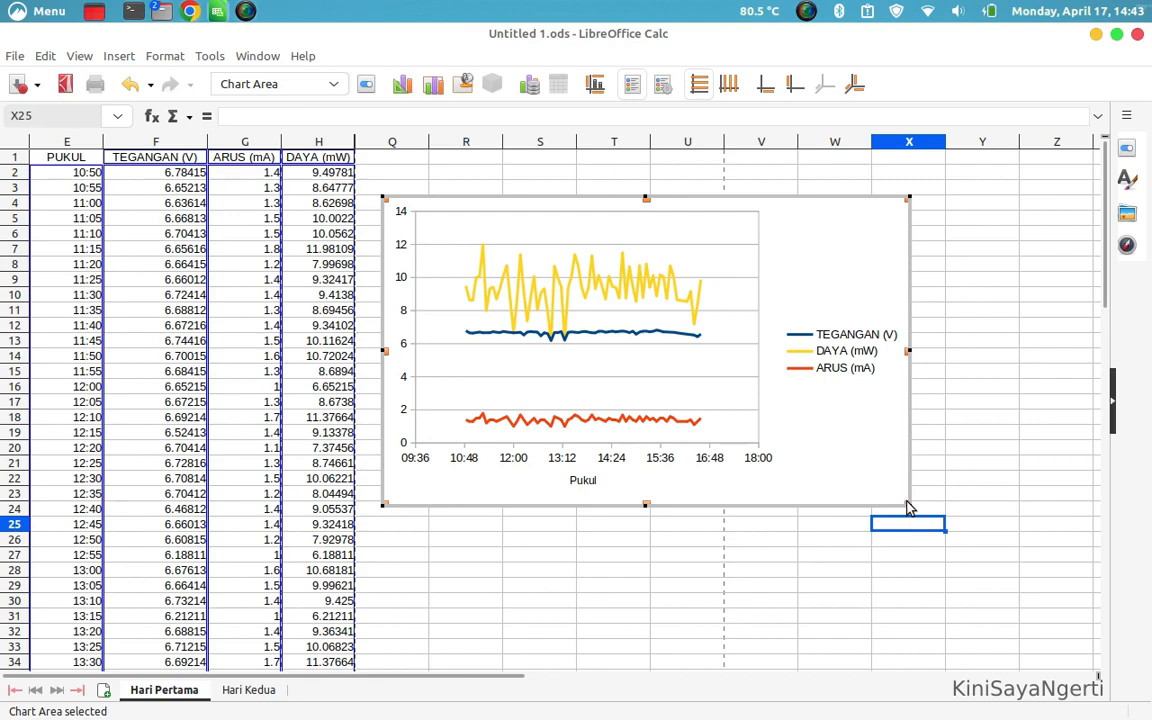
# Enlarge the chart by extending its lower-right corner to about the end of column Z and row 31
pyautogui.click(958, 485)
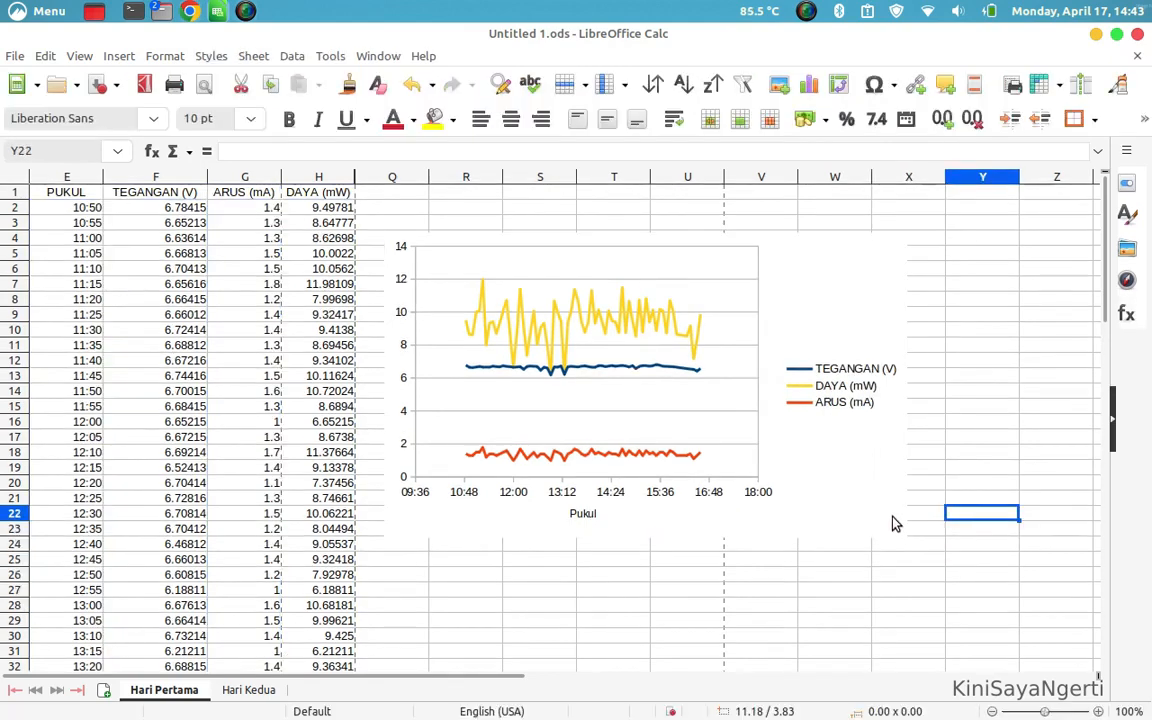
pyautogui.click(896, 523)
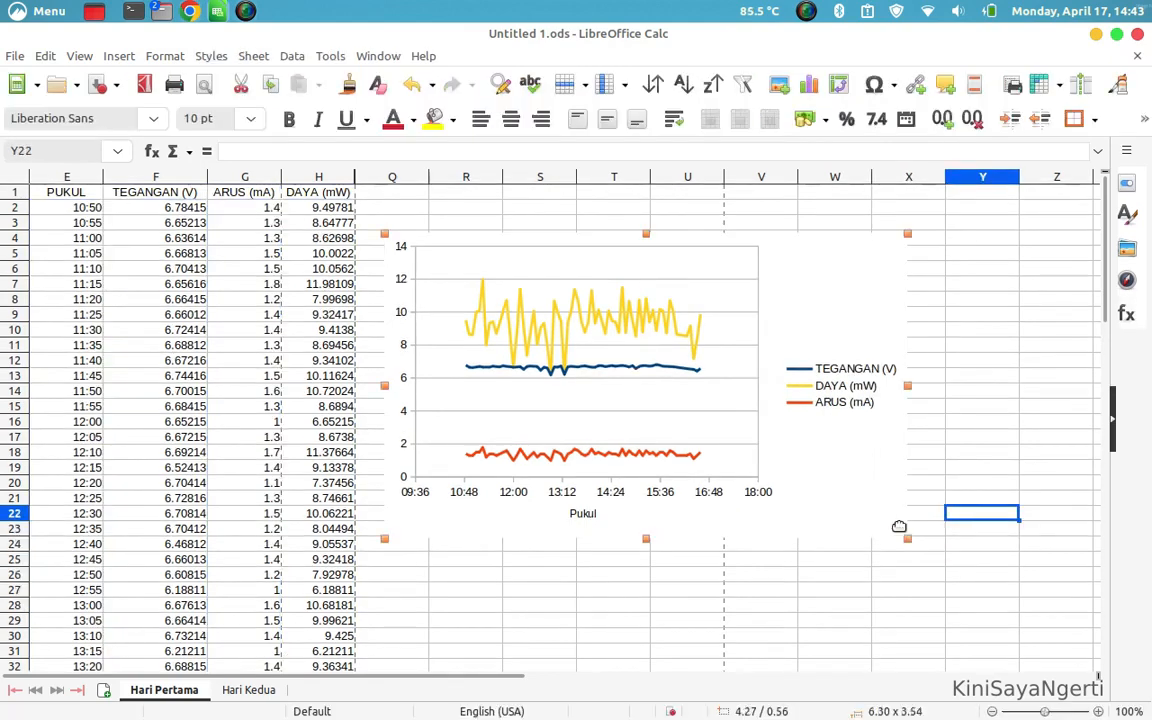
pyautogui.moveTo(906, 538); pyautogui.dragTo(1093, 588)
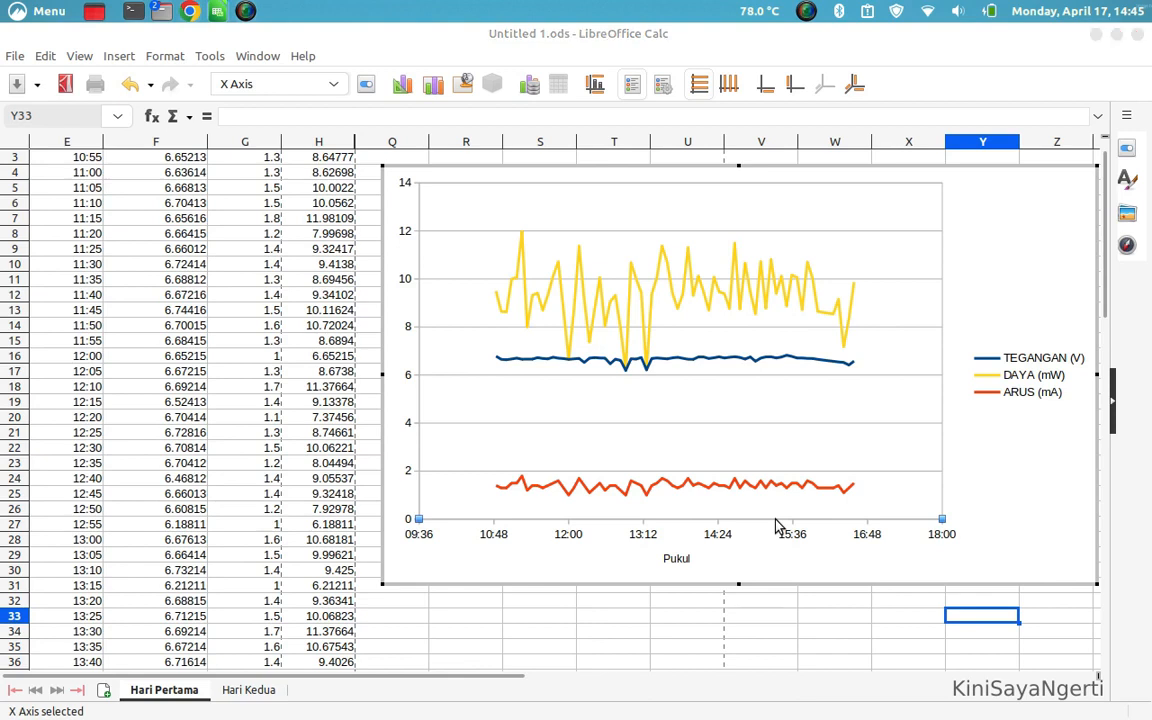
# Turn off the automatic major interval for the chart's X axis and set it to 5 minutes (00:05:00)
pyautogui.doubleClick(775, 520)
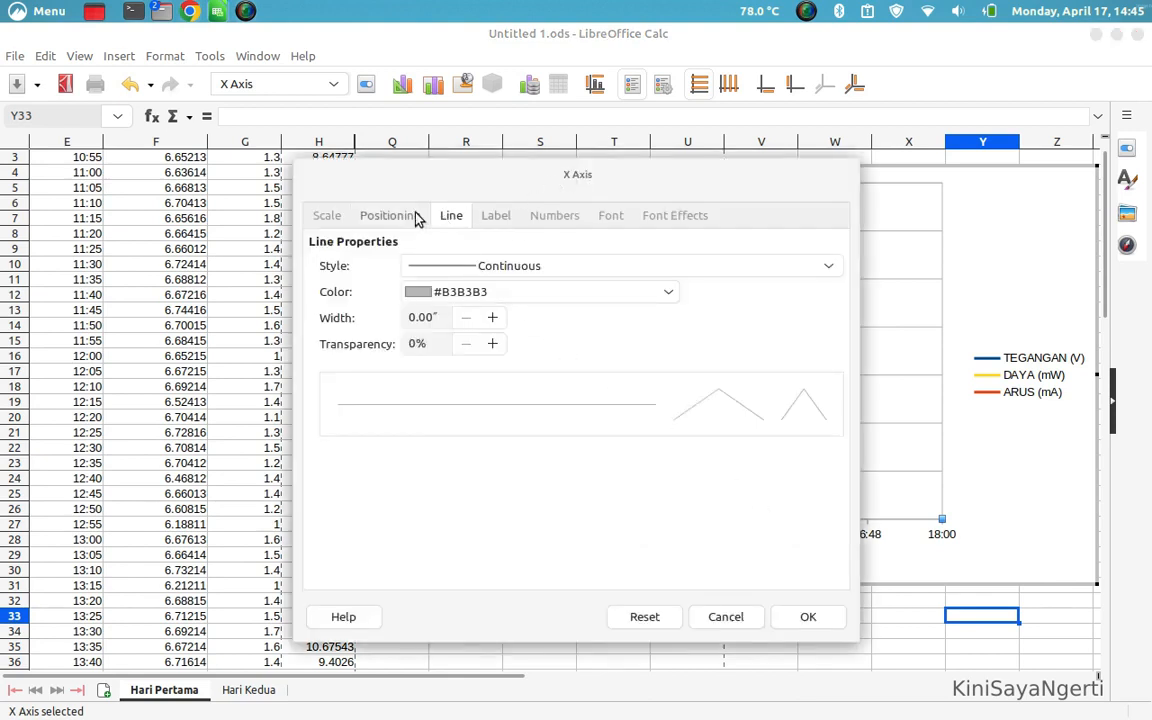
pyautogui.click(386, 222)
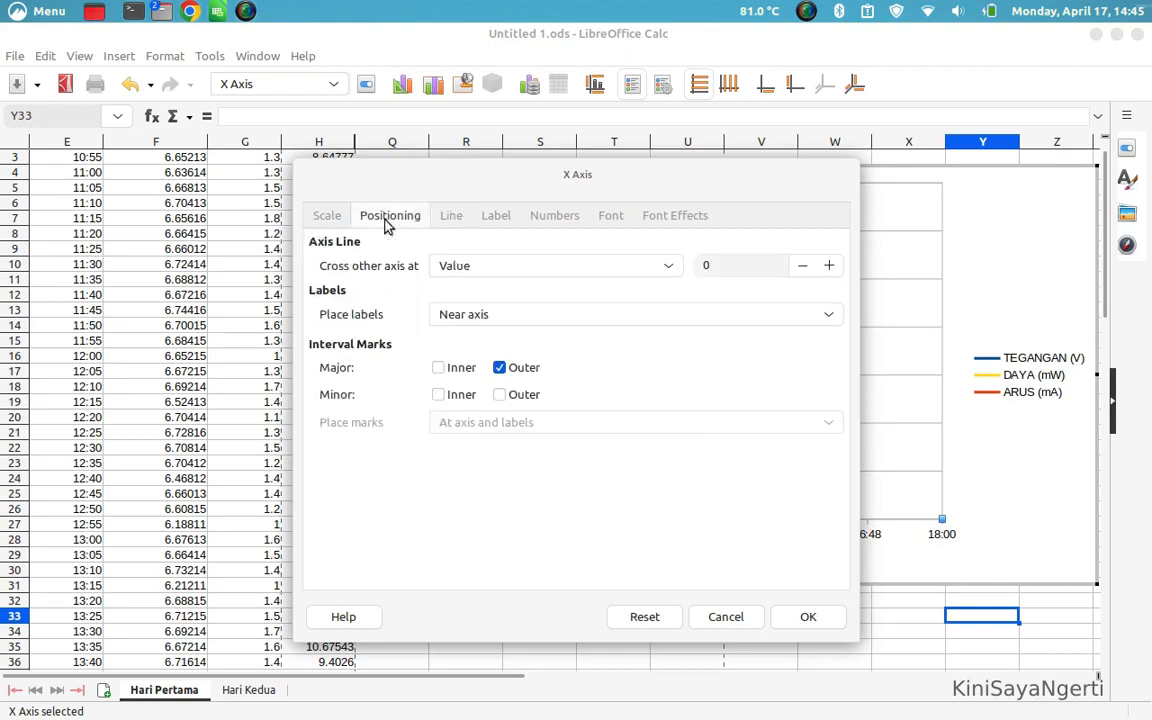
pyautogui.click(313, 222)
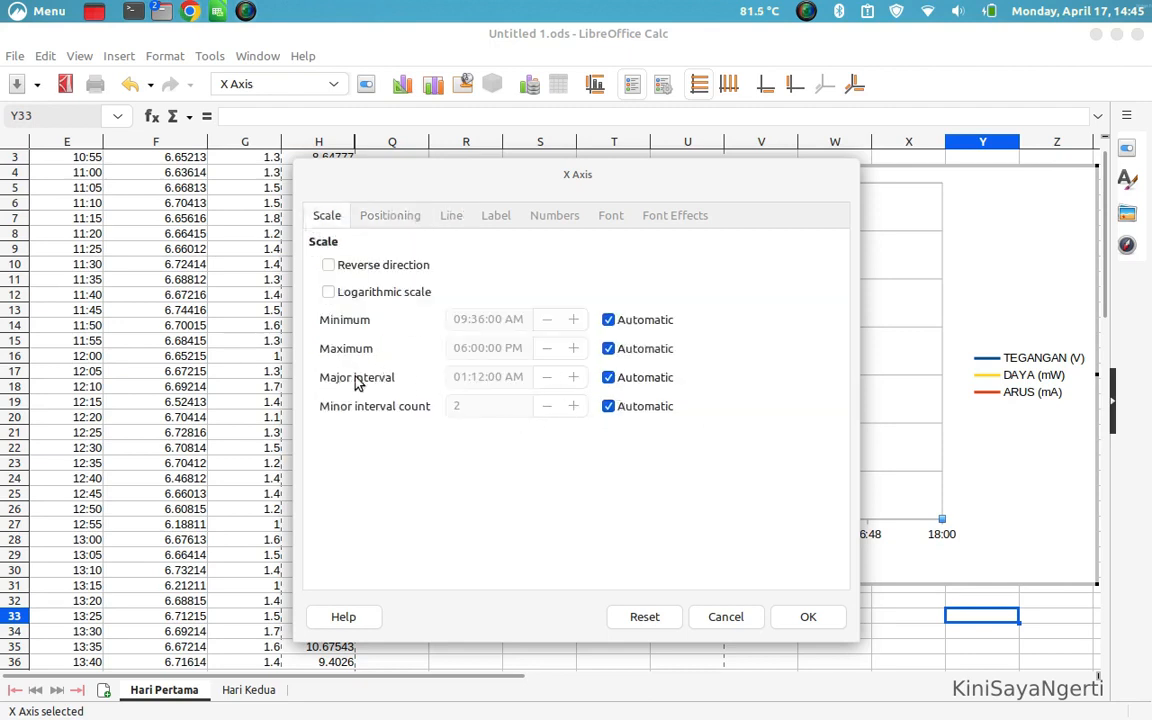
pyautogui.click(608, 378)
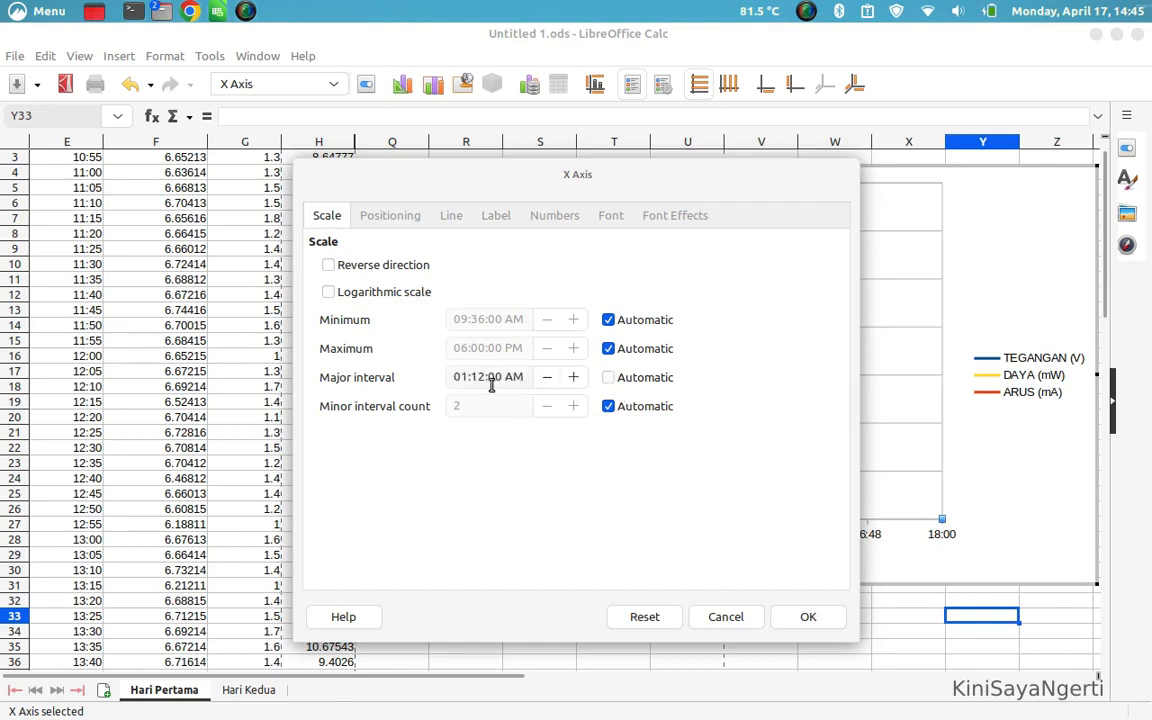
pyautogui.click(466, 377)
pyautogui.press('BackSpace')
pyautogui.write('0')
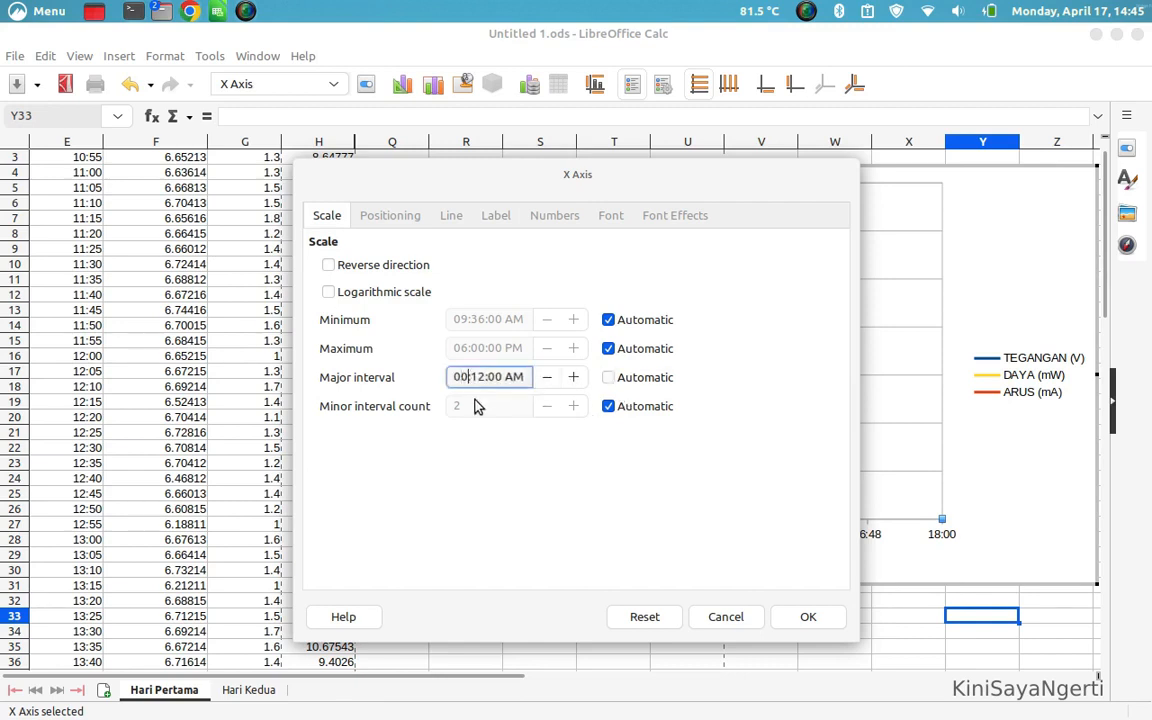
pyautogui.press('BackSpace')
pyautogui.press('Delete')
pyautogui.write('05')
pyautogui.click(806, 617)
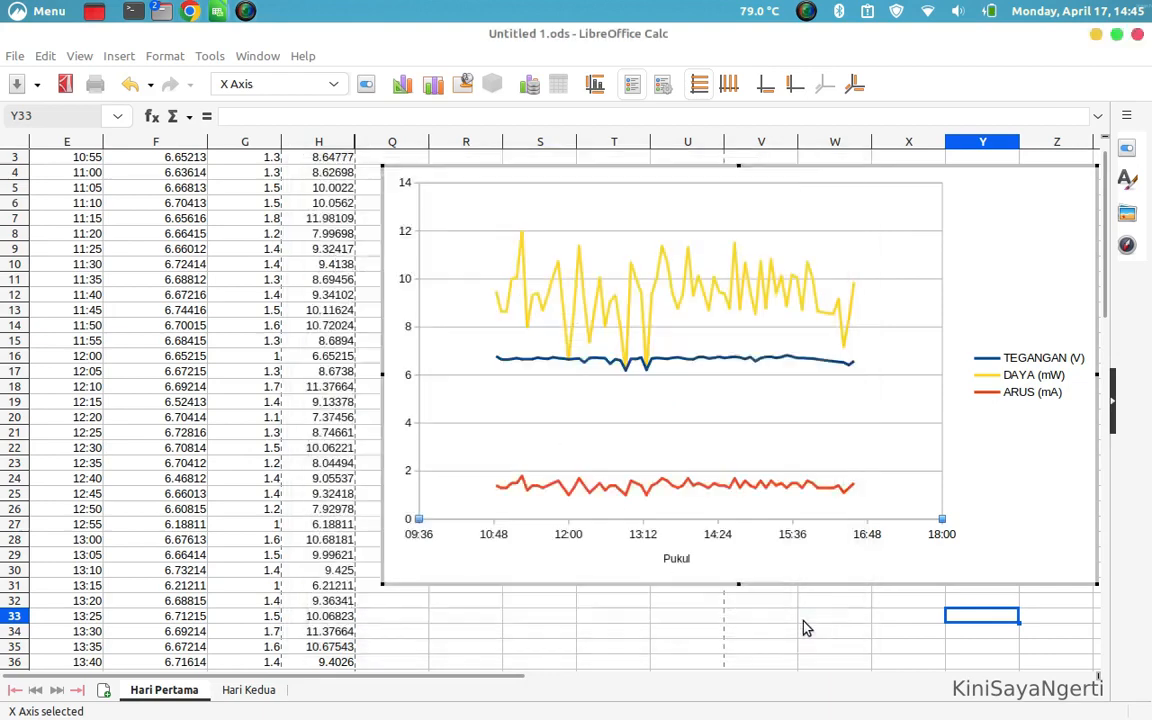
# Rotate the X axis labels to 90 degrees and enlarge the chart to about the end of column AB and row 32
pyautogui.doubleClick(768, 504)
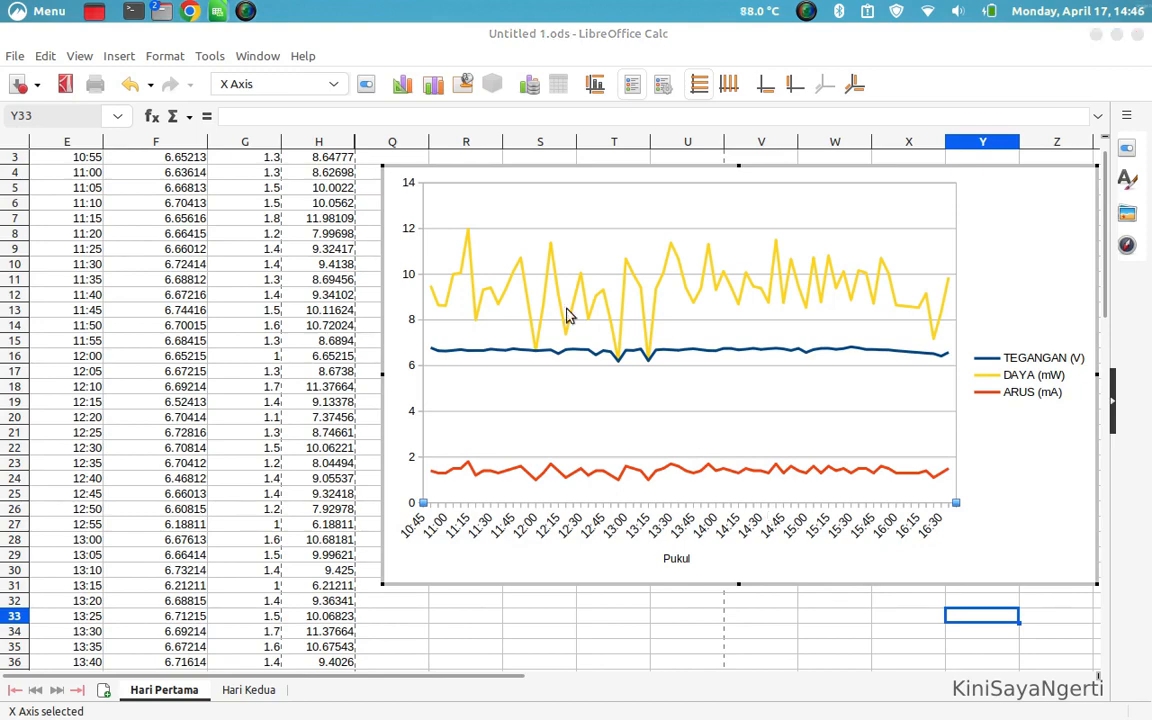
pyautogui.click(385, 217)
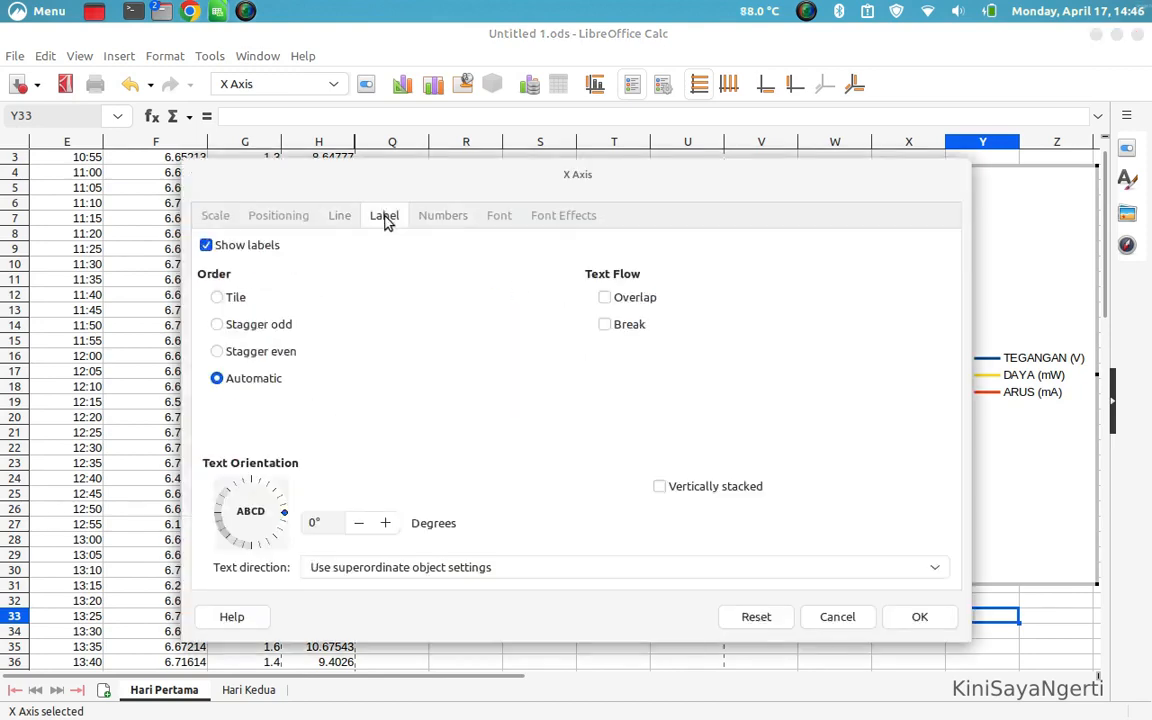
pyautogui.doubleClick(308, 525)
pyautogui.write('90')
pyautogui.click(919, 617)
pyautogui.moveTo(545, 681); pyautogui.dragTo(600, 681)
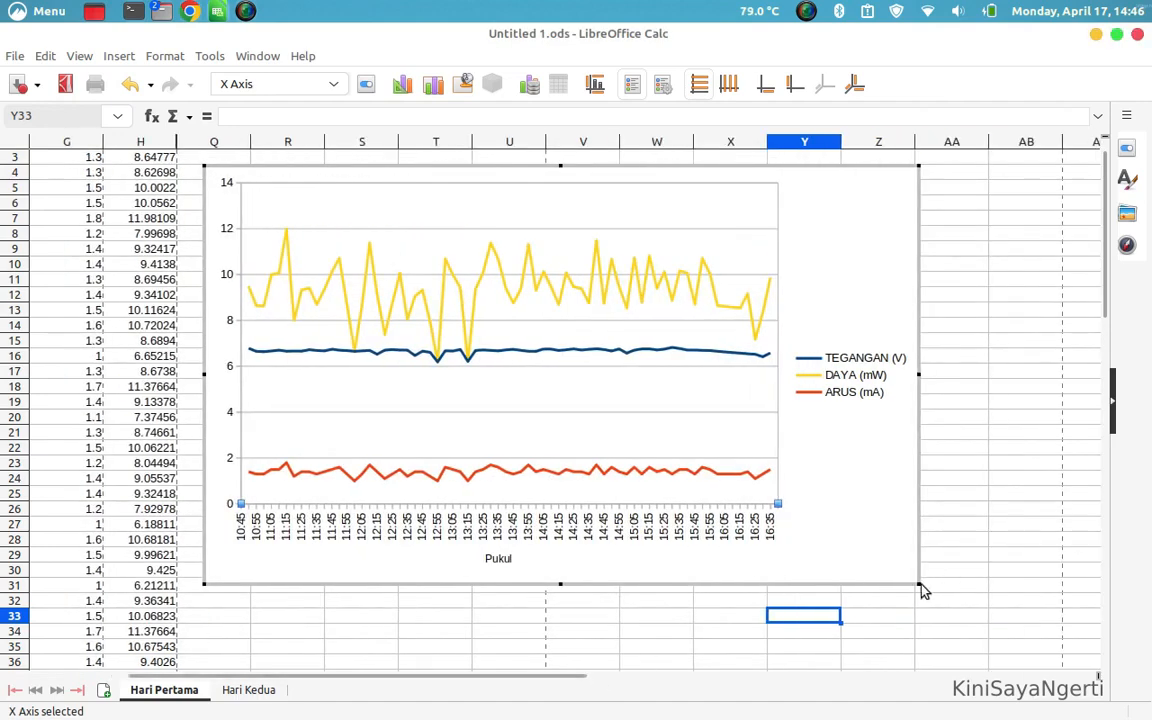
pyautogui.moveTo(911, 578); pyautogui.dragTo(1062, 606)
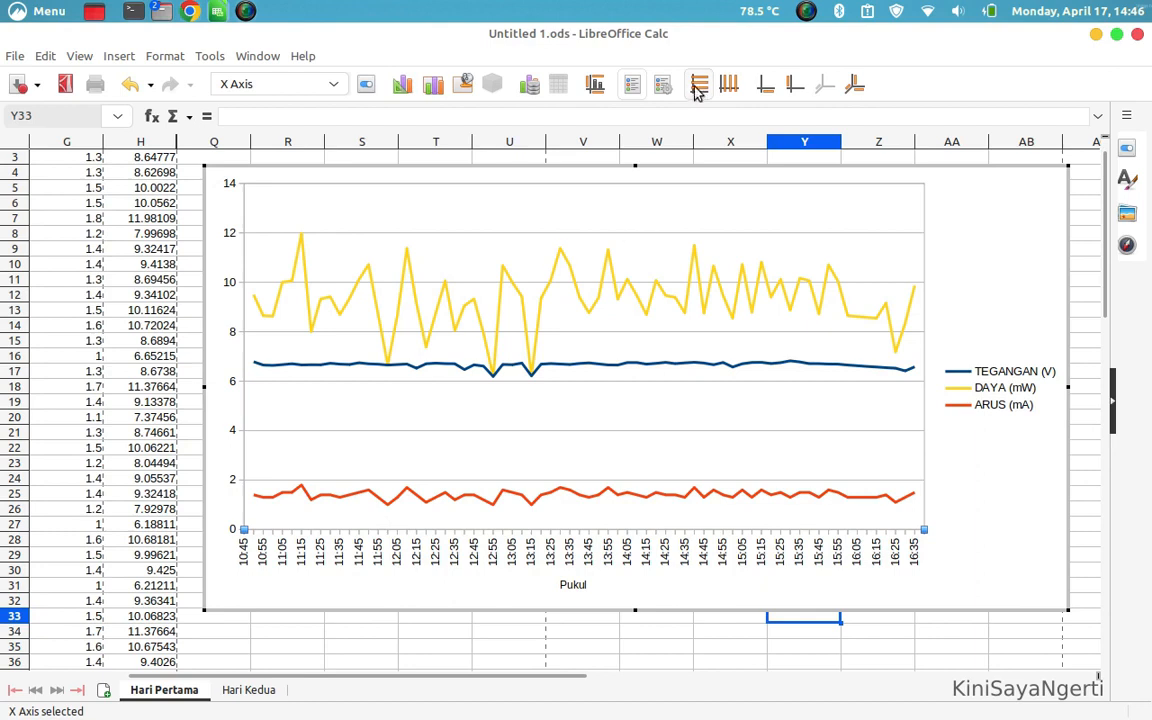
# Show vertical grid lines and minor horizontal grid lines in the chart, and hide its legend
pyautogui.click(731, 88)
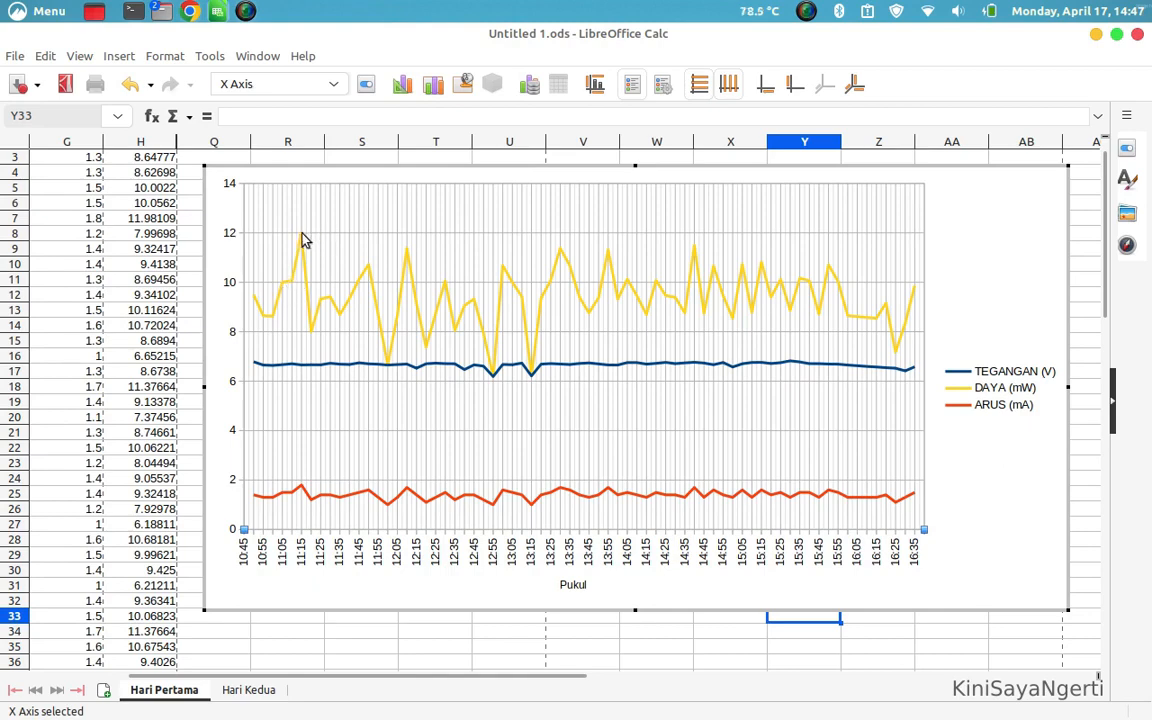
pyautogui.click(697, 88)
pyautogui.click(697, 88)
pyautogui.click(633, 86)
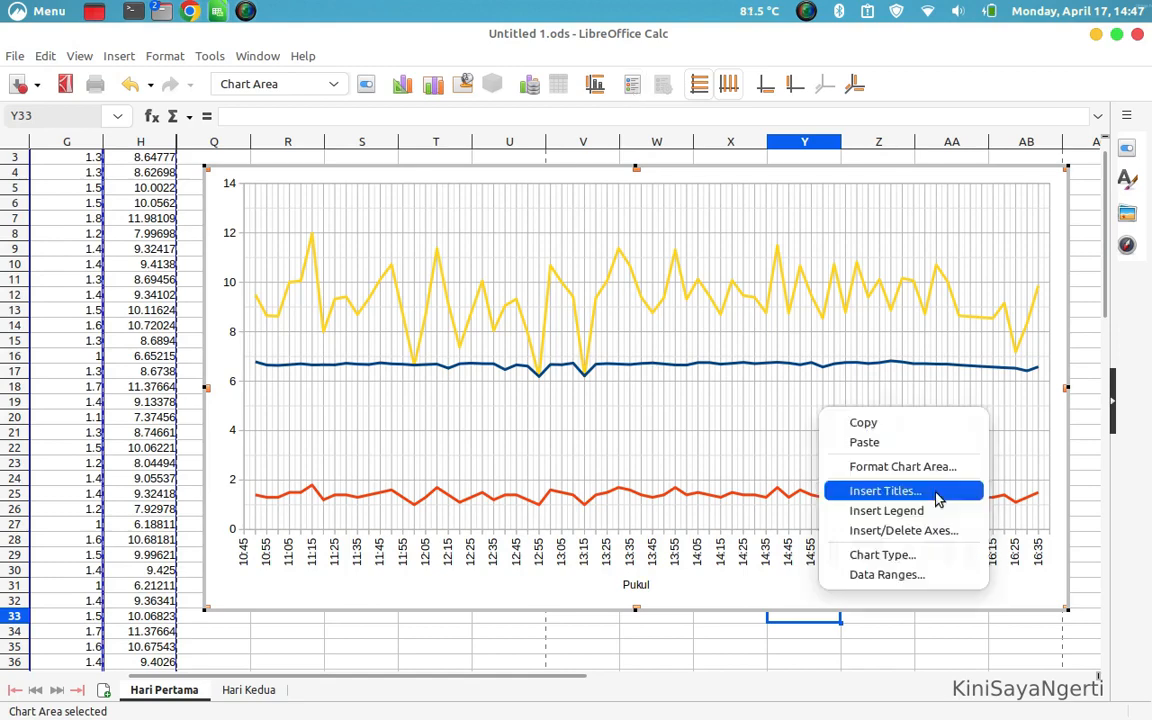
# Give the chart the title "Grafik Panel Surya" and the subtitle "17 April 2023"
pyautogui.rightClick(992, 596)
pyautogui.click(843, 401)
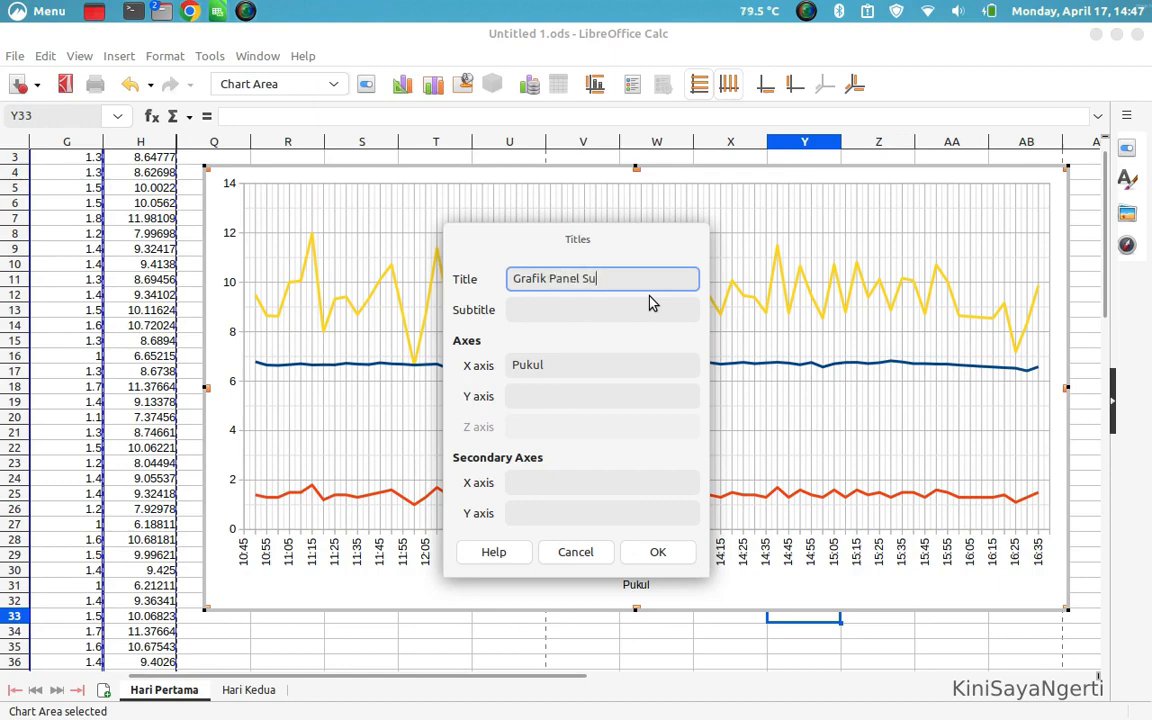
pyautogui.click(590, 314)
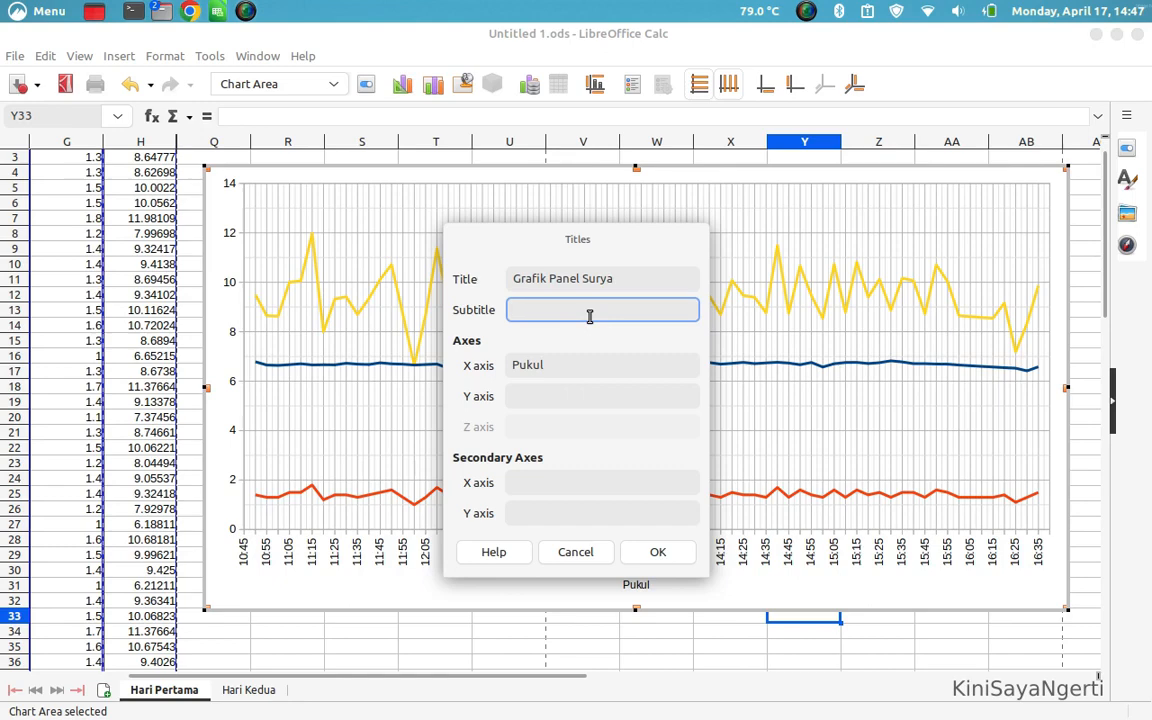
pyautogui.write('17 April 2023')
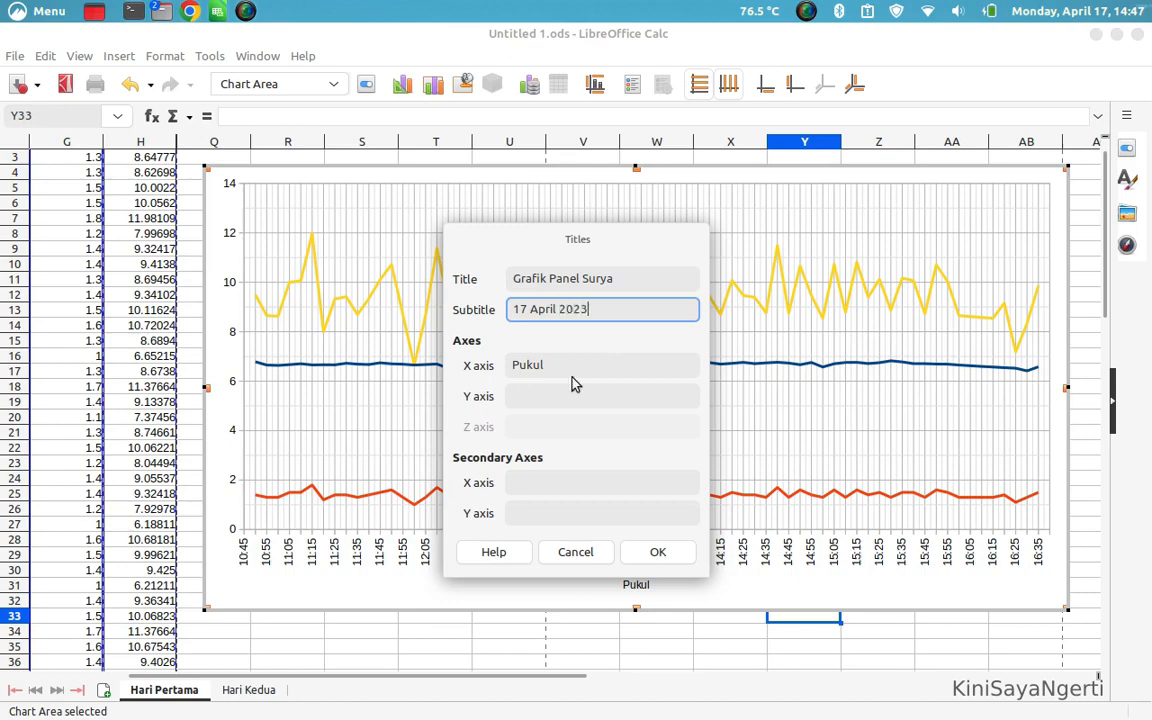
pyautogui.click(658, 551)
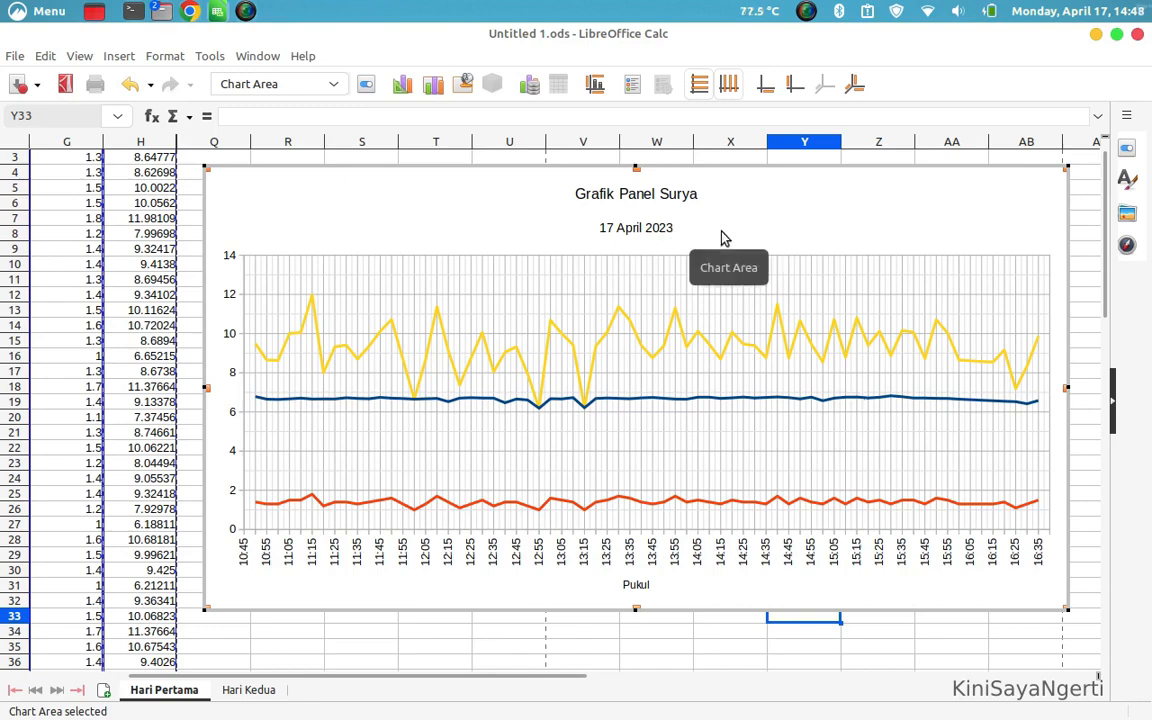
# Export the chart as a PNG image named "tes grafik" in the Documents folder
pyautogui.click(805, 651)
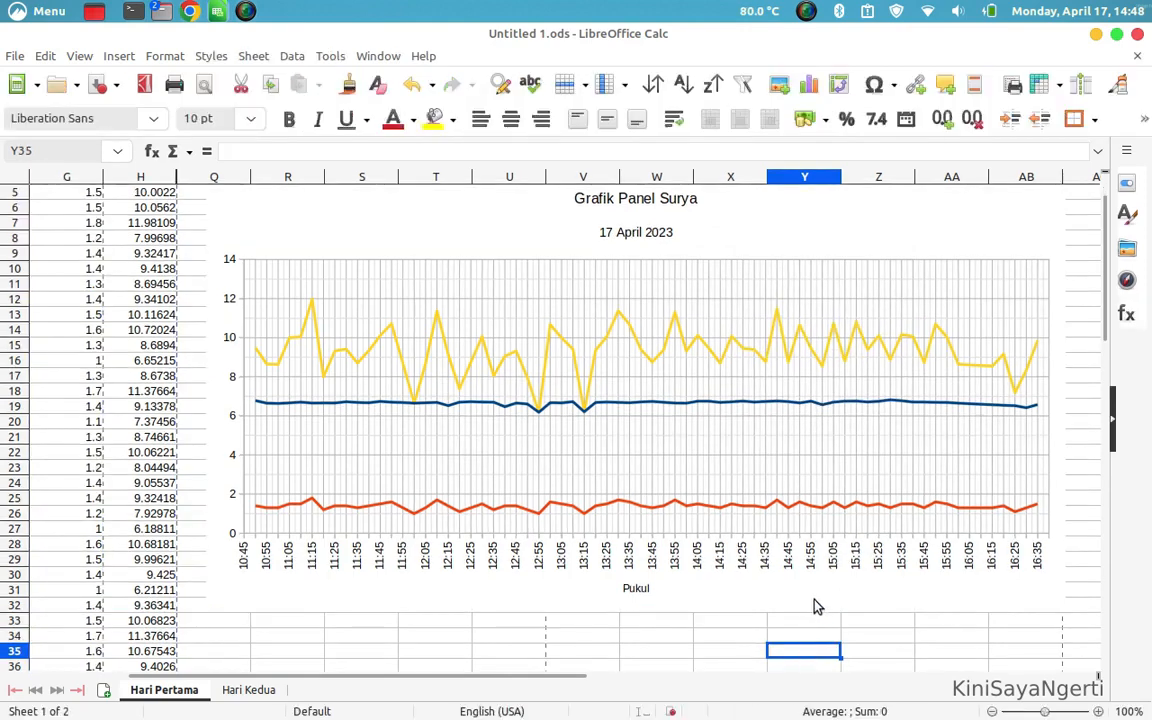
pyautogui.rightClick(815, 605)
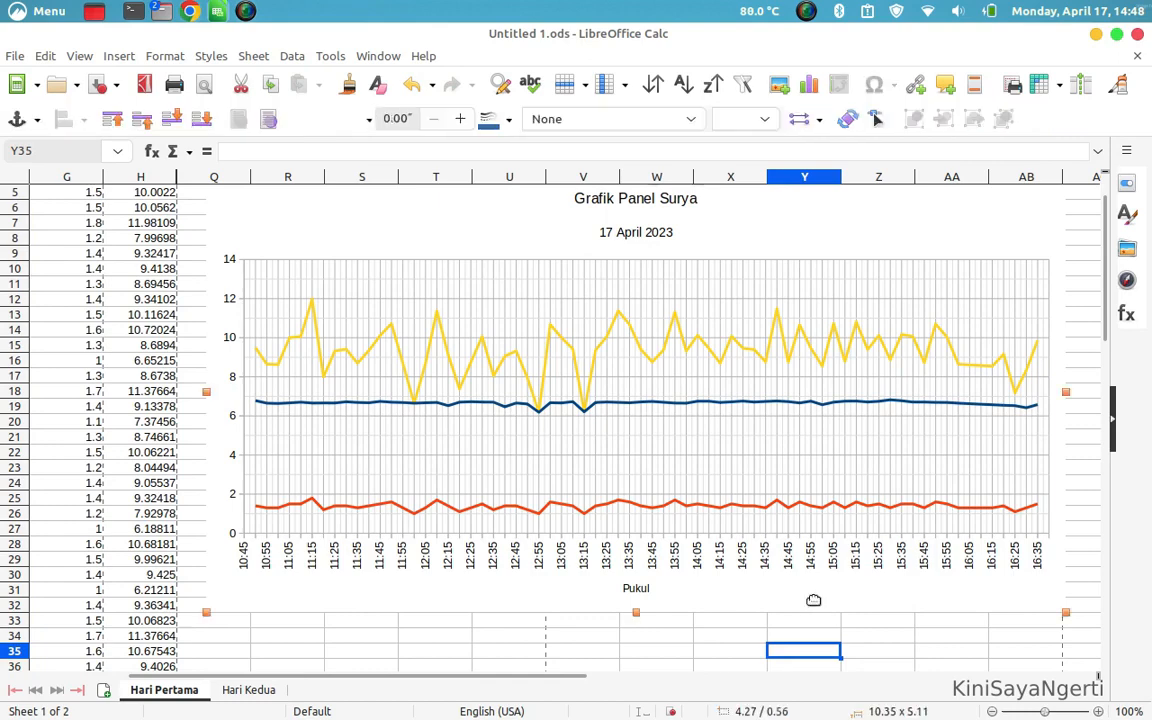
pyautogui.click(875, 564)
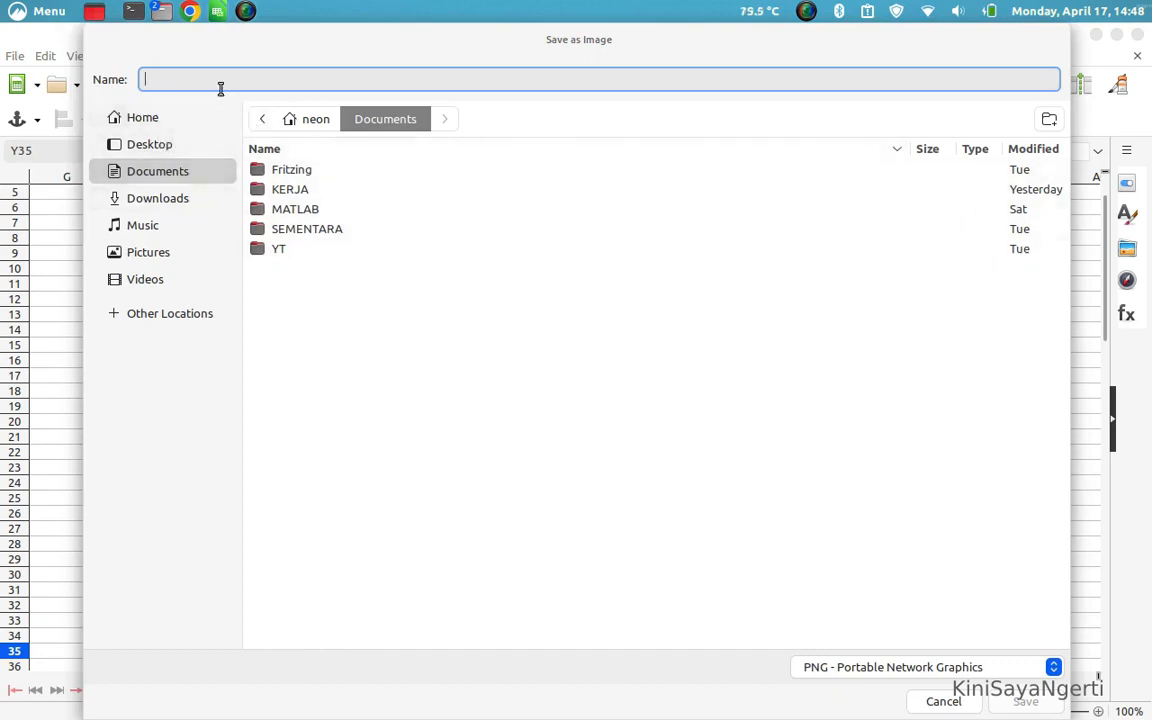
pyautogui.write('tes grafik')
pyautogui.press('Return')
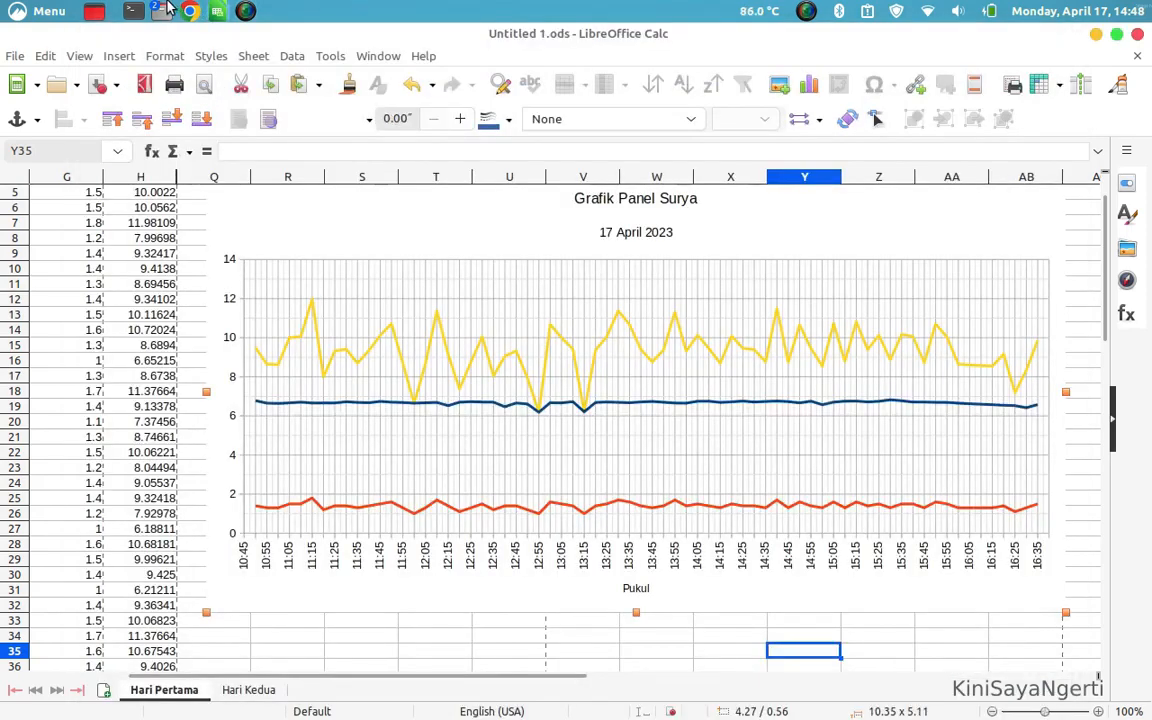
# Switch to the file manager, view the exported tes grafik.png in Documents, and close the image
pyautogui.click(164, 10)
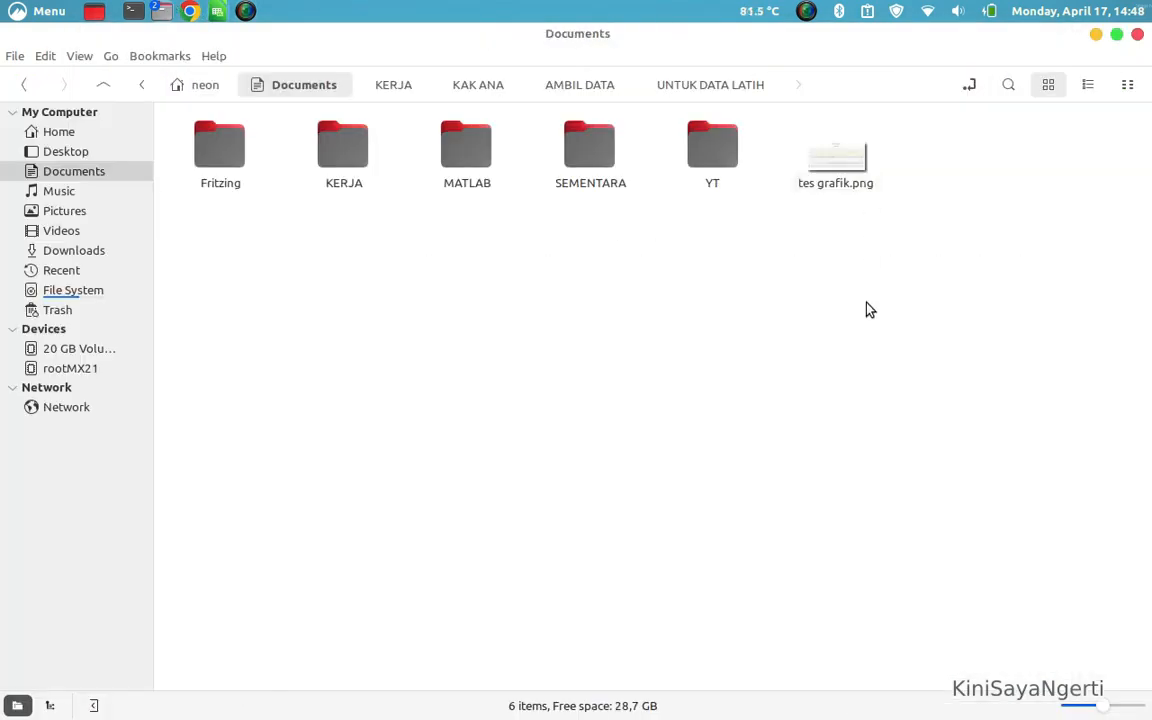
pyautogui.doubleClick(838, 166)
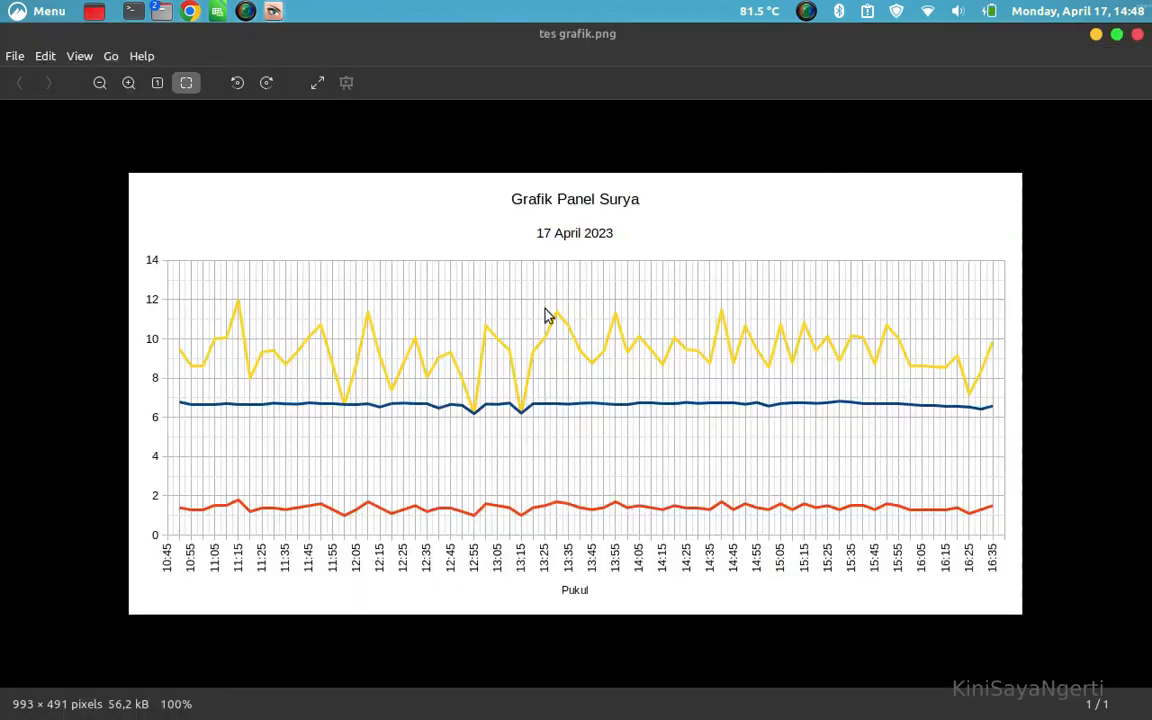
pyautogui.click(1138, 35)
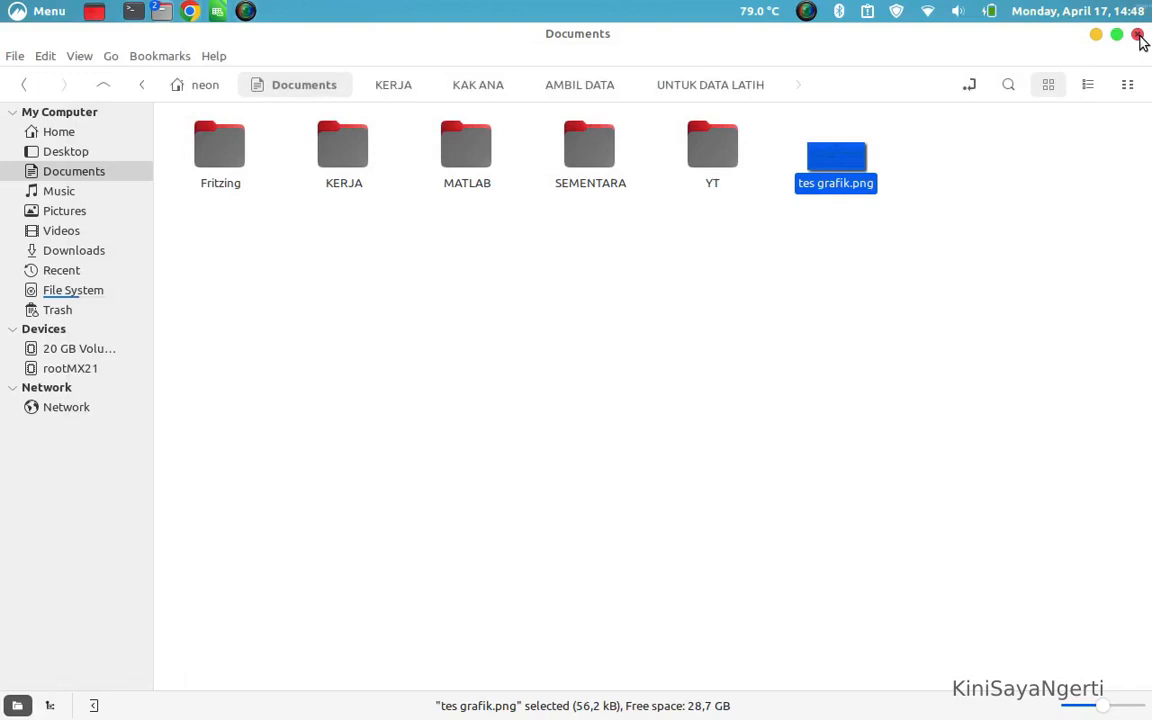
pyautogui.click(890, 350)
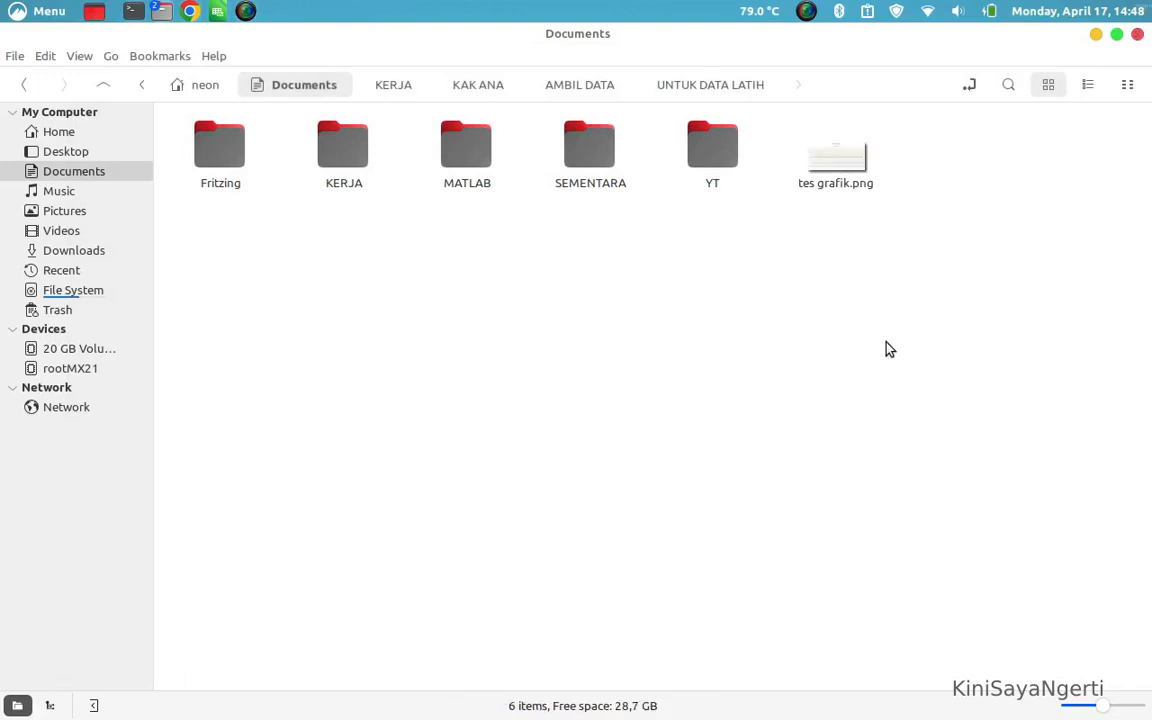